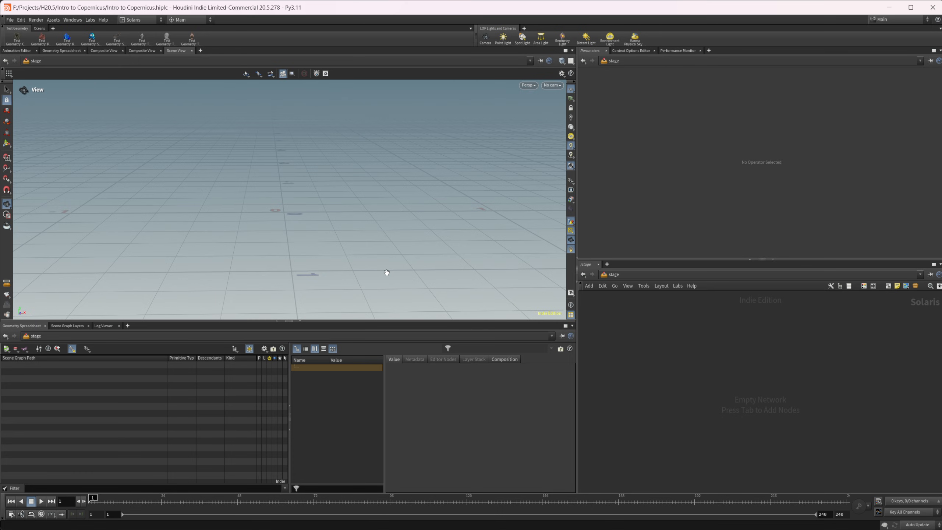
Add a COP Network node to the empty stage network
{"action": "key", "text": "Tab"}
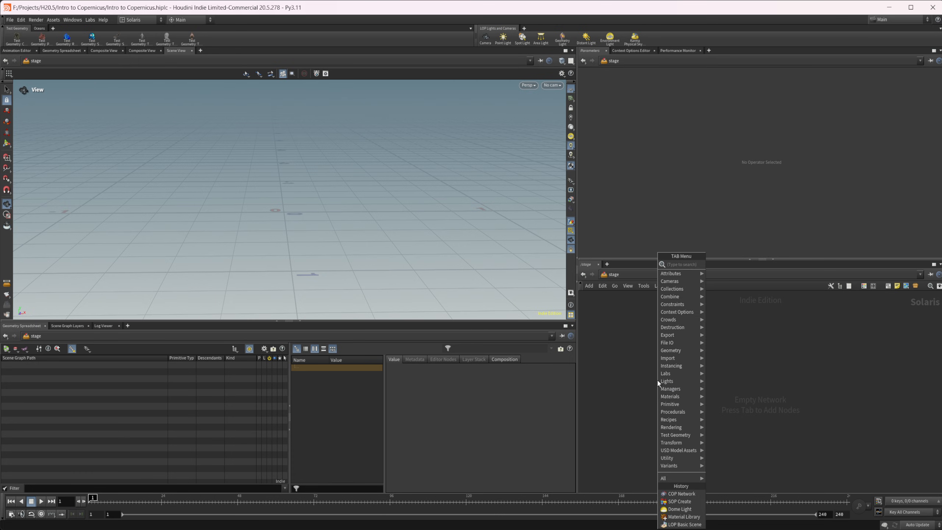
{"action": "type", "text": "cop"}
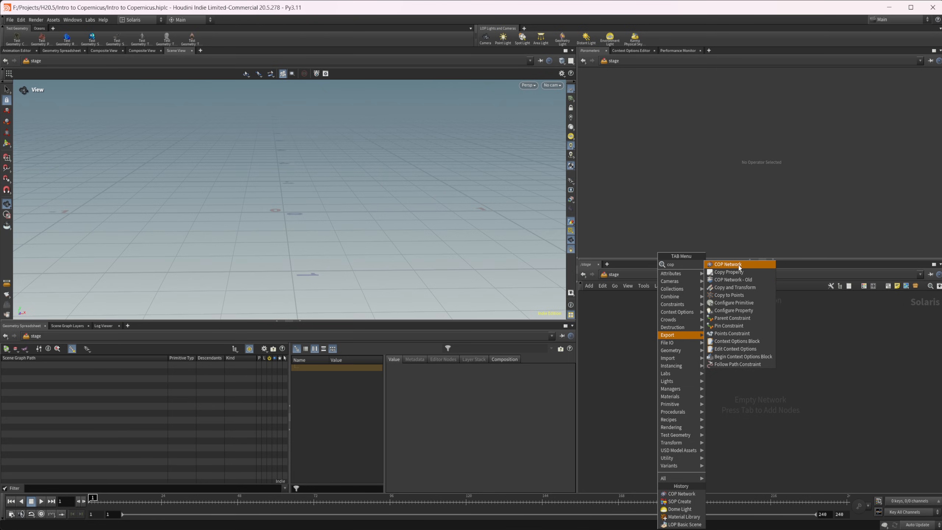
{"action": "left_click", "coordinate": [728, 265]}
{"action": "left_click", "coordinate": [733, 391]}
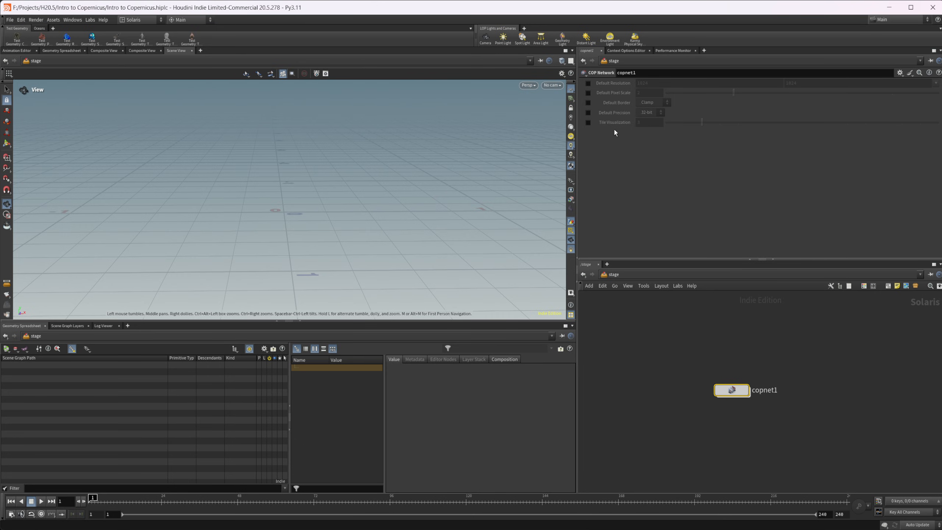
Try out the Default Border, Default Precision and Tile Visualization overrides on the COP network, switching each one back off
{"action": "left_click", "coordinate": [588, 105]}
{"action": "left_click", "coordinate": [591, 104]}
{"action": "left_click", "coordinate": [587, 104]}
{"action": "left_click", "coordinate": [589, 112]}
{"action": "left_click", "coordinate": [650, 112]}
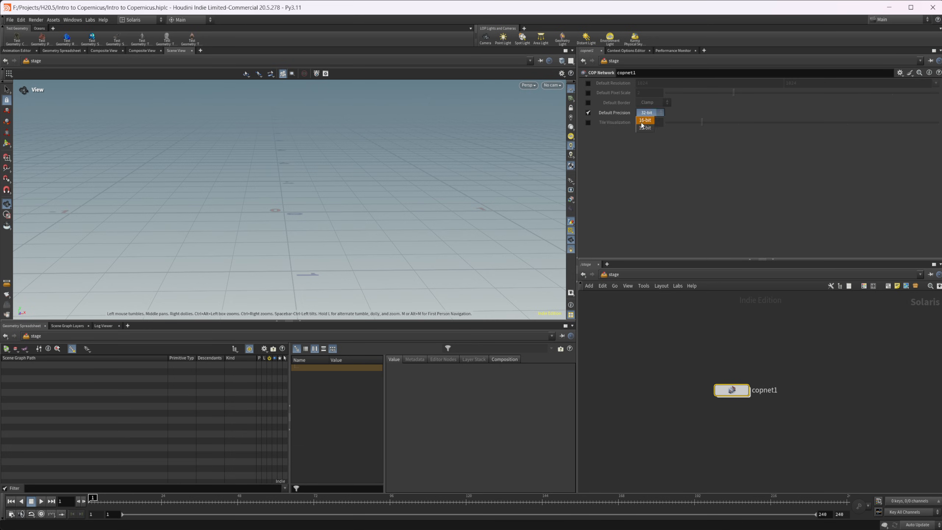
{"action": "left_click", "coordinate": [644, 128]}
{"action": "left_click", "coordinate": [588, 113]}
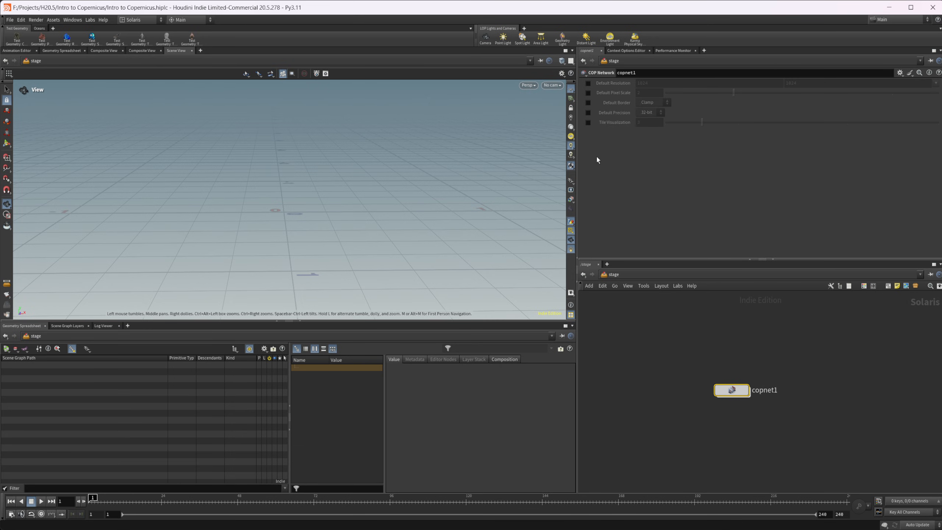
{"action": "left_click", "coordinate": [589, 124]}
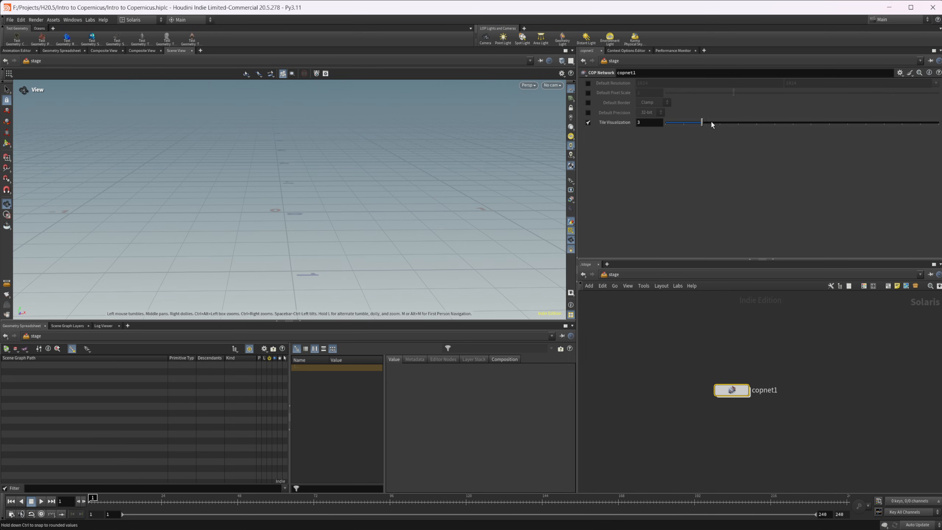
{"action": "left_click", "coordinate": [590, 125]}
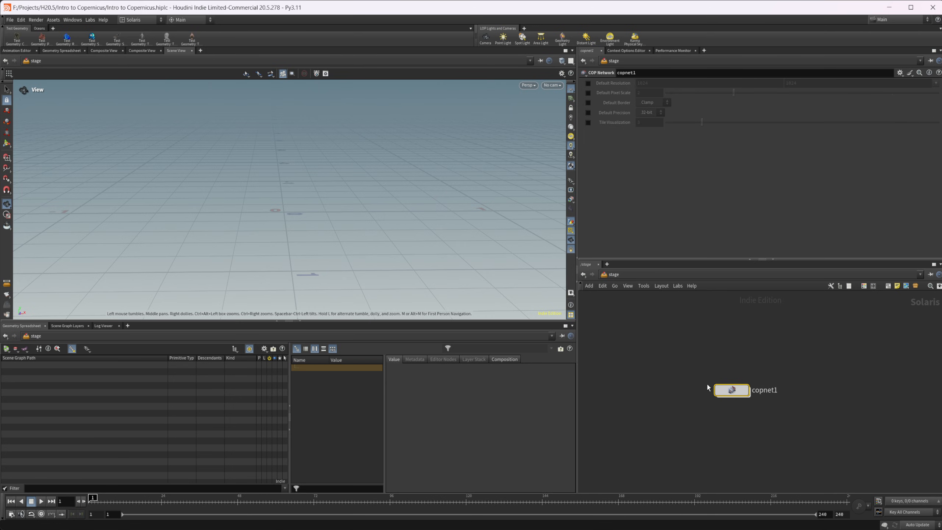
Enter the COP network and open its parameters in a floating window over the viewport
{"action": "double_click", "coordinate": [731, 390]}
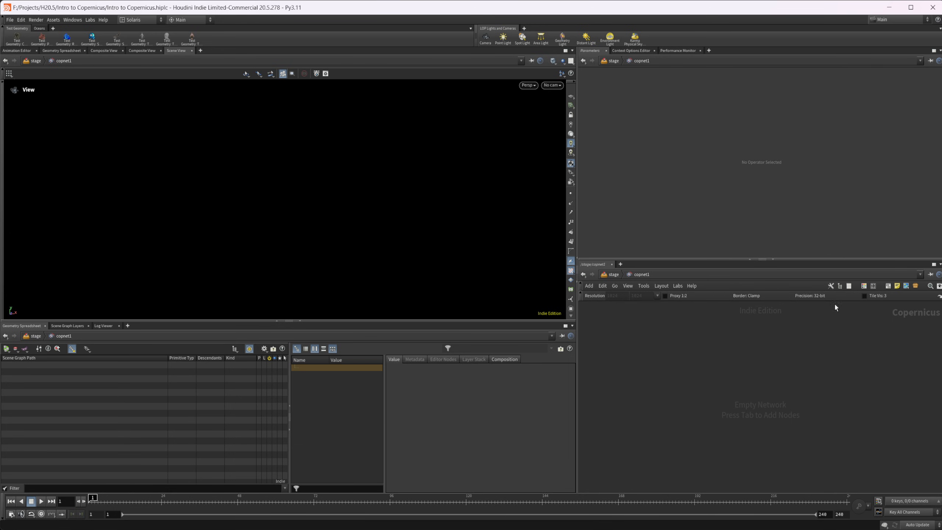
{"action": "left_click", "coordinate": [939, 297]}
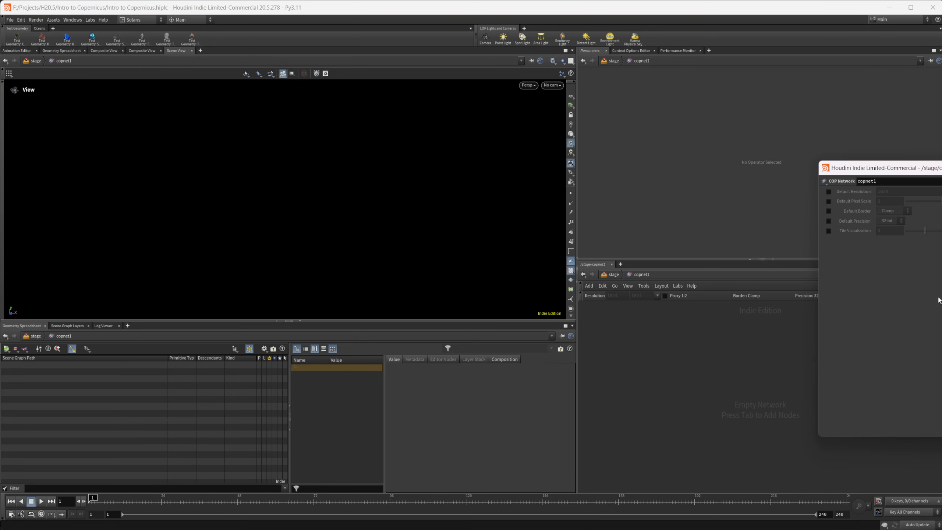
{"action": "left_click_drag", "start_coordinate": [920, 174], "coordinate": [409, 179]}
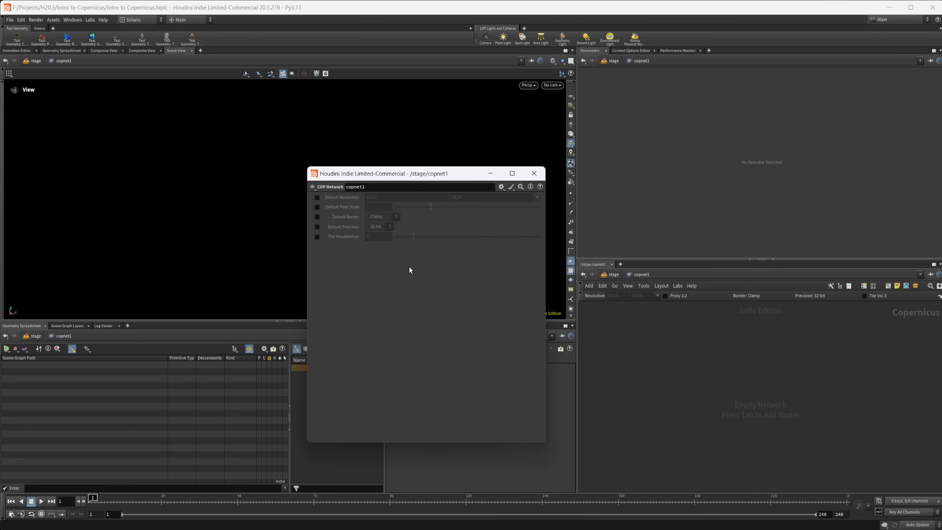
Try the 1:2 proxy, compare it with the network node's Default Pixel Scale, switch it off and close the floating parameters
{"action": "left_click", "coordinate": [665, 296]}
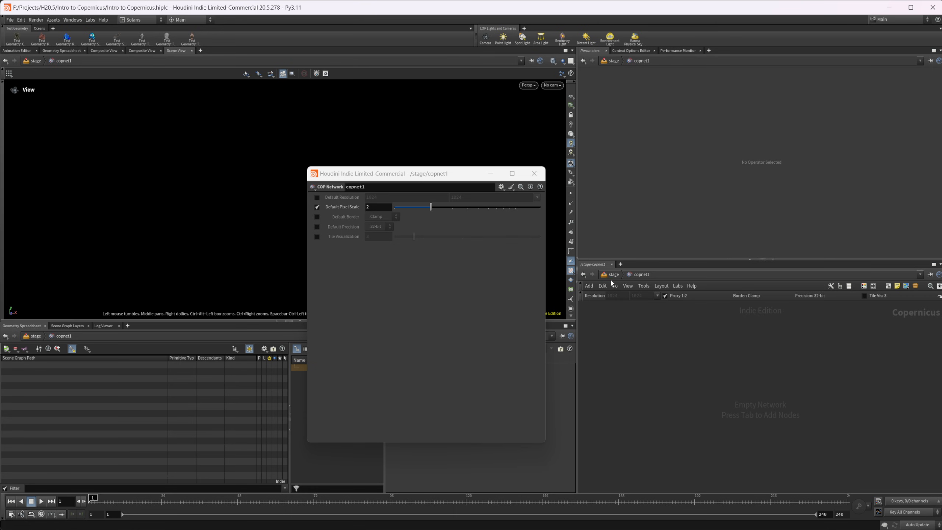
{"action": "key", "text": "u"}
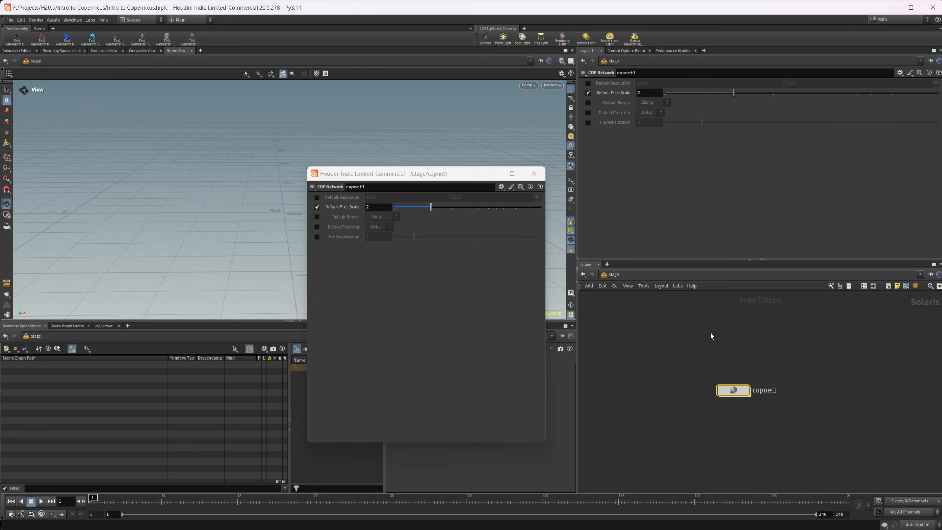
{"action": "key", "text": "i"}
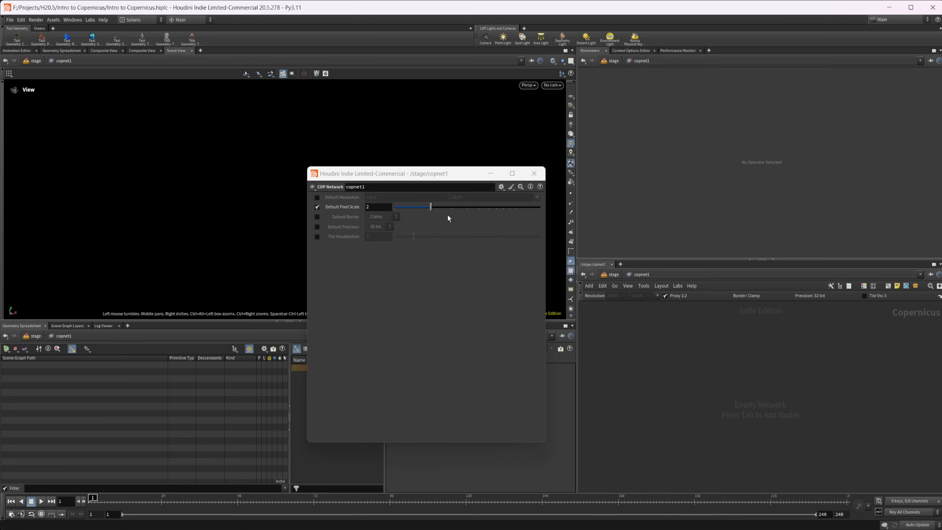
{"action": "left_click", "coordinate": [318, 208]}
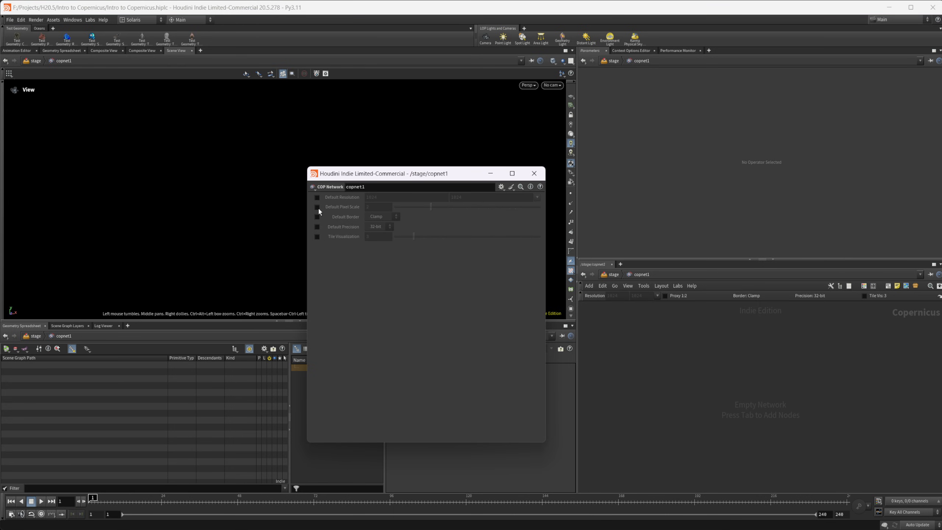
{"action": "left_click", "coordinate": [534, 173]}
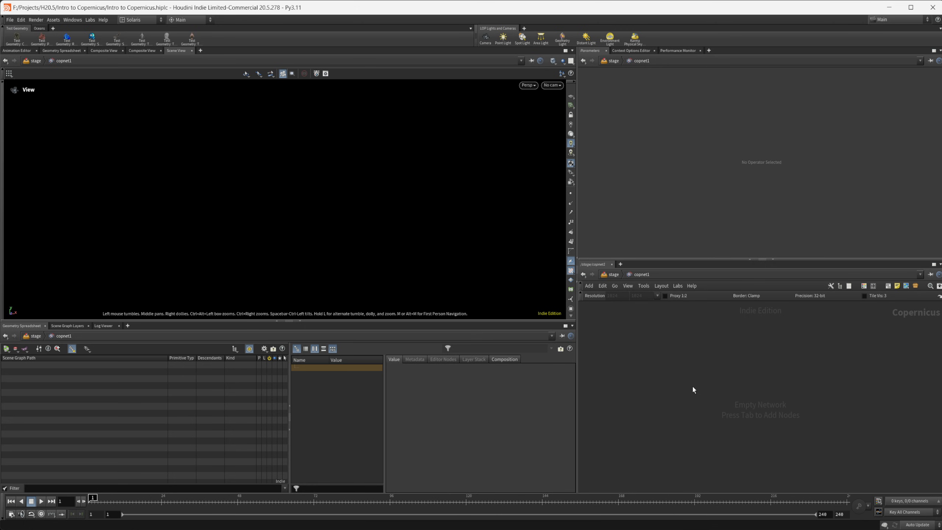
Add a Preview Material node inside the COP network and frame its preview grid in the viewport
{"action": "key", "text": "Tab"}
{"action": "type", "text": "prev"}
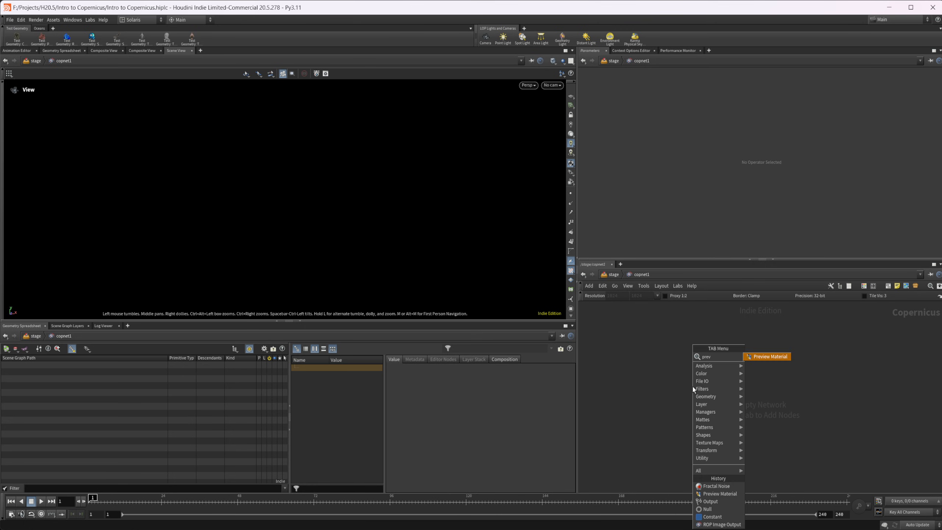
{"action": "key", "text": "Return"}
{"action": "left_click", "coordinate": [692, 386]}
{"action": "left_click_drag", "start_coordinate": [748, 382], "coordinate": [800, 353]}
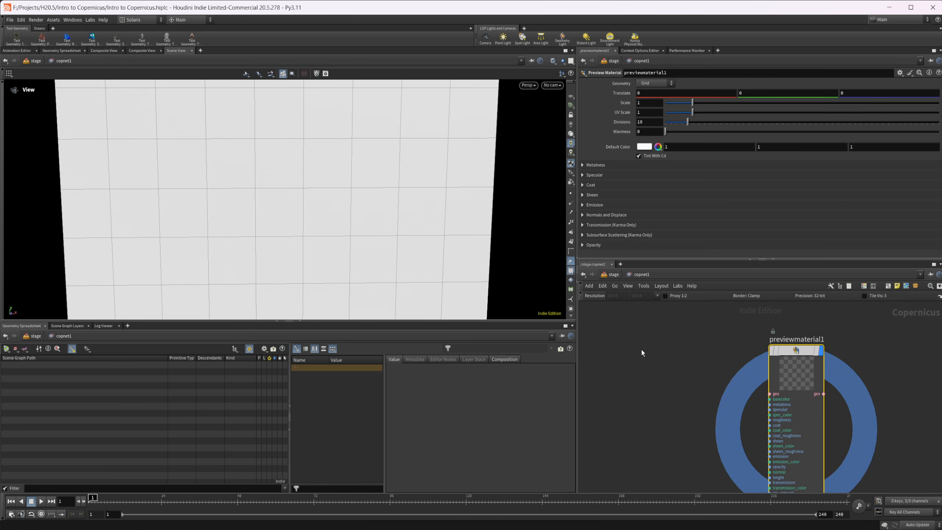
{"action": "right_click_drag", "start_coordinate": [414, 229], "coordinate": [284, 254]}
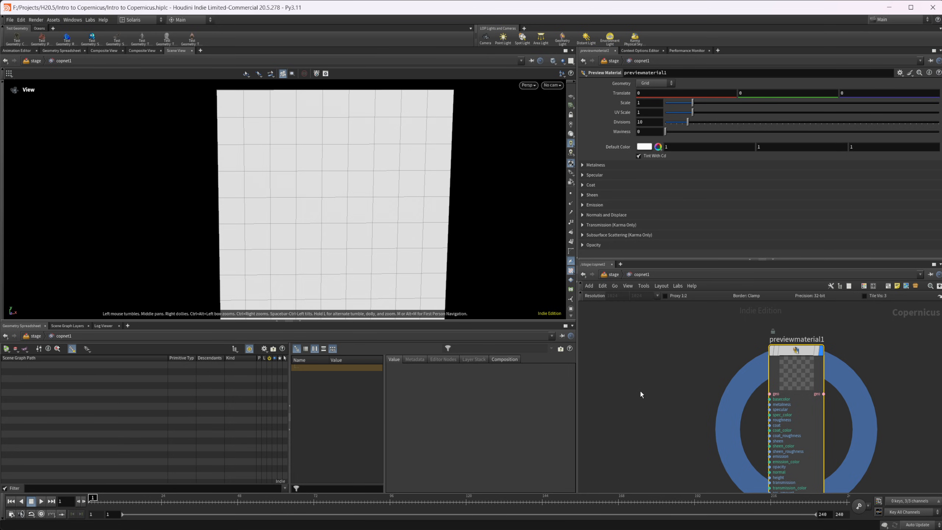
{"action": "scroll", "coordinate": [640, 389], "scroll_direction": "down", "scroll_amount": 3}
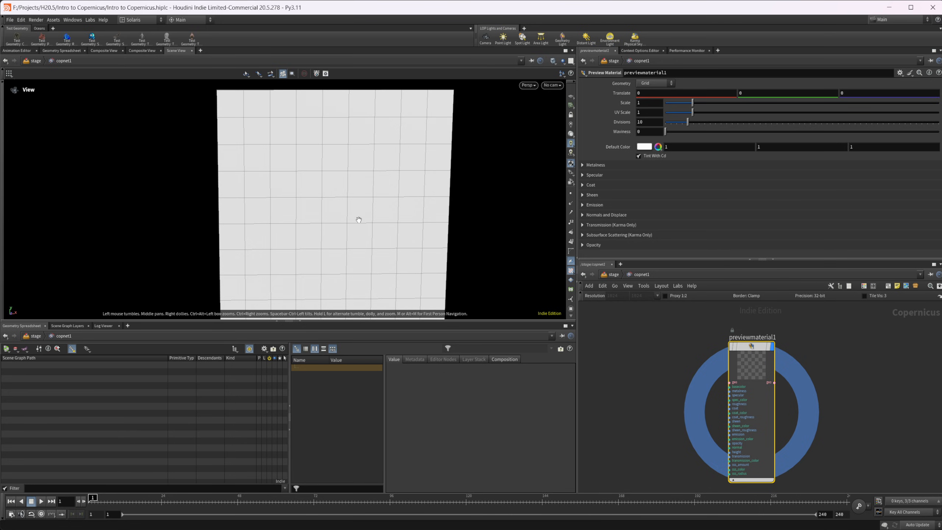
Try the Sphere geometry on the preview material, look over the other shapes and return it to Grid
{"action": "left_click", "coordinate": [647, 86]}
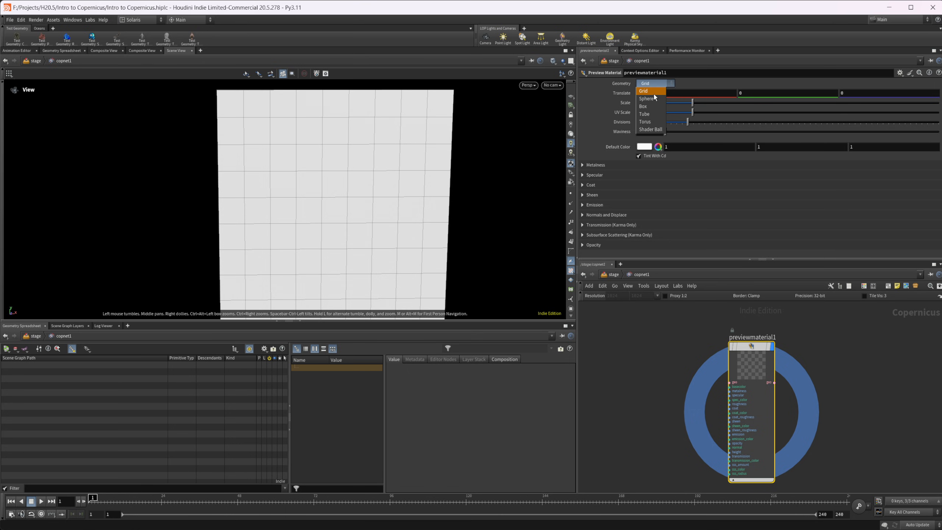
{"action": "left_click", "coordinate": [647, 98]}
{"action": "left_click", "coordinate": [659, 83]}
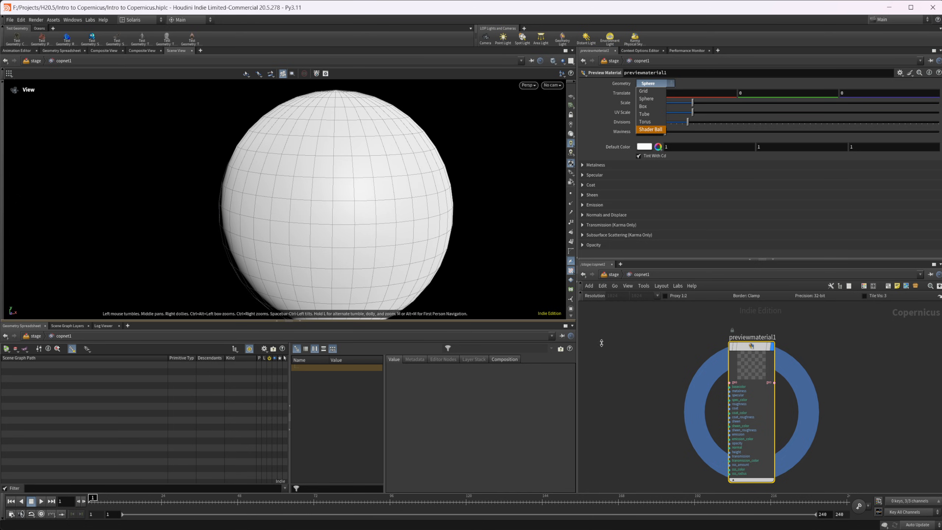
{"action": "left_click", "coordinate": [649, 350]}
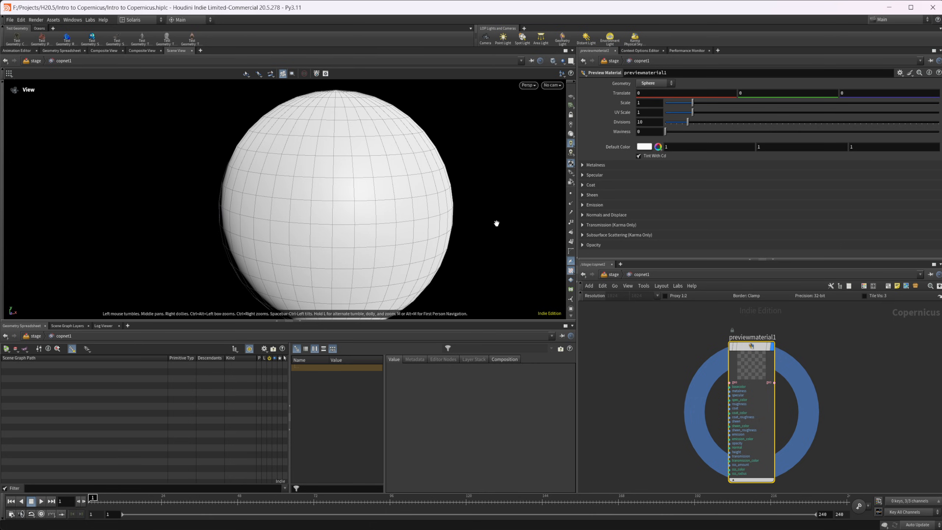
{"action": "left_click", "coordinate": [662, 85]}
{"action": "left_click", "coordinate": [653, 95]}
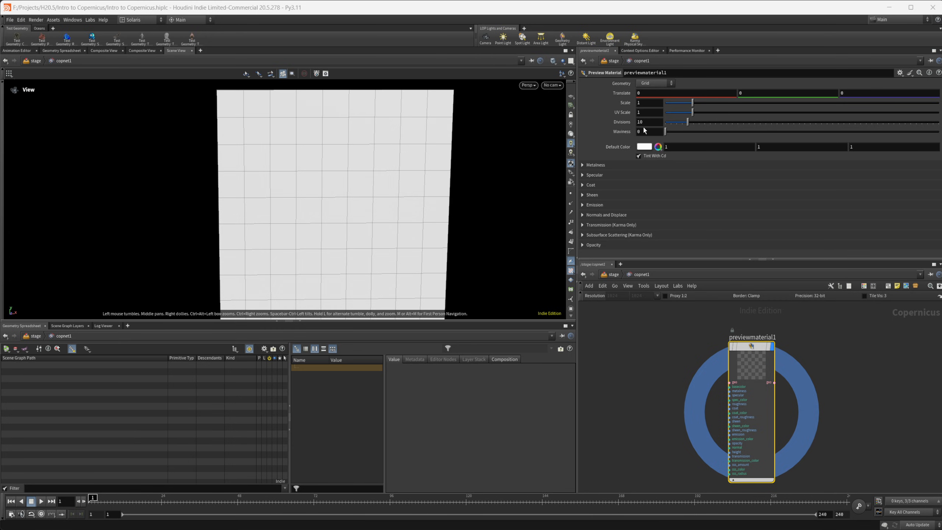
Try 200 divisions on the preview grid, inspect the denser mesh and revert Divisions to its default
{"action": "left_click", "coordinate": [657, 121]}
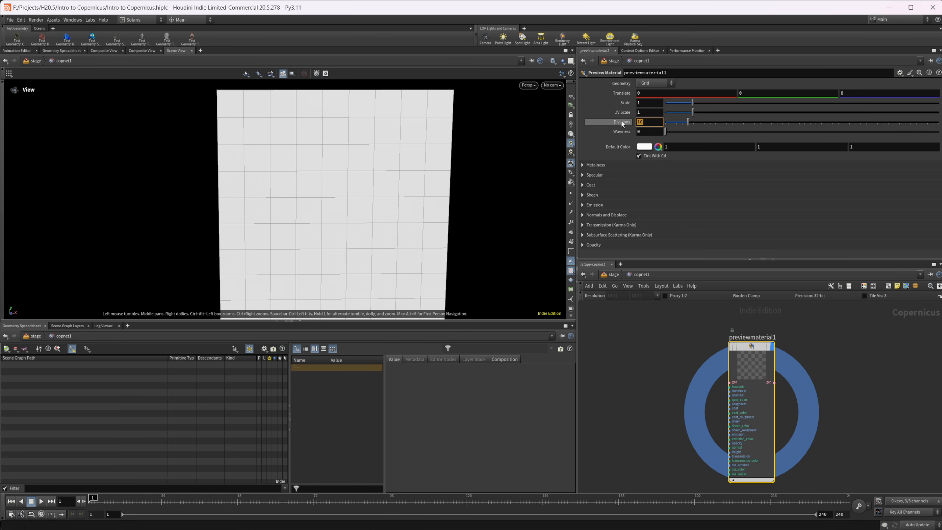
{"action": "type", "text": "200"}
{"action": "key", "text": "Return"}
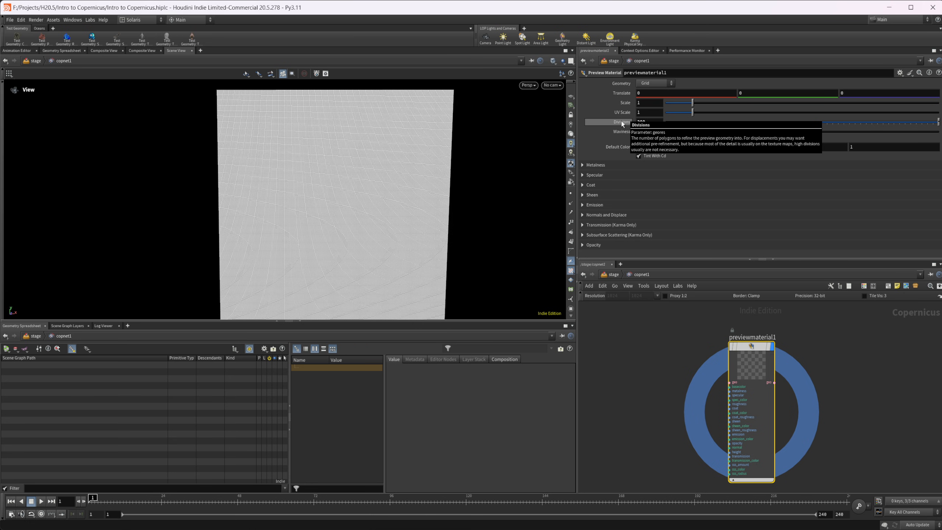
{"action": "left_click_drag", "start_coordinate": [417, 193], "coordinate": [405, 188]}
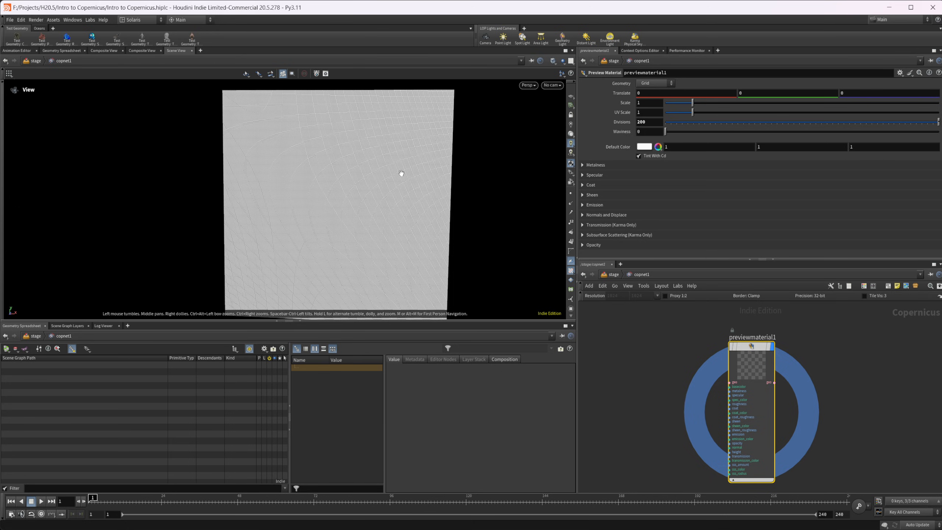
{"action": "left_click_drag", "start_coordinate": [326, 162], "coordinate": [339, 168]}
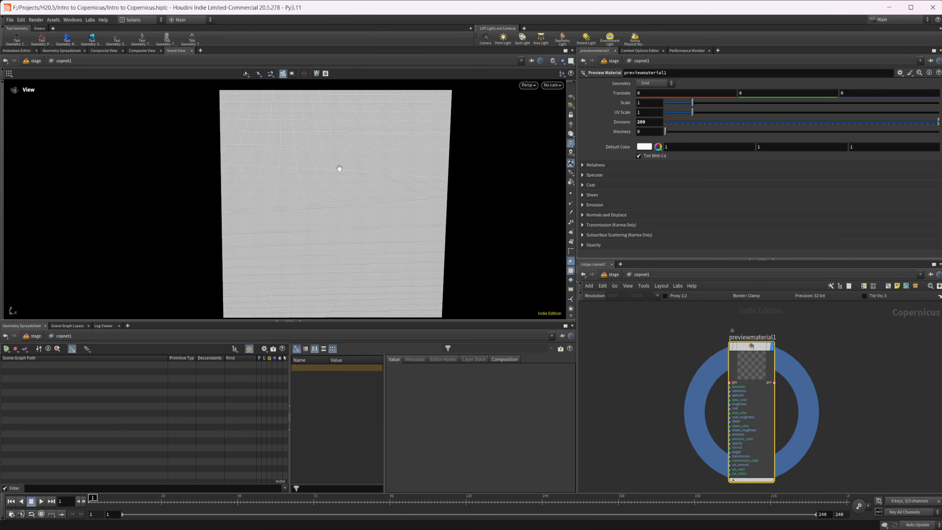
{"action": "middle_click", "coordinate": [617, 124], "text": "ctrl"}
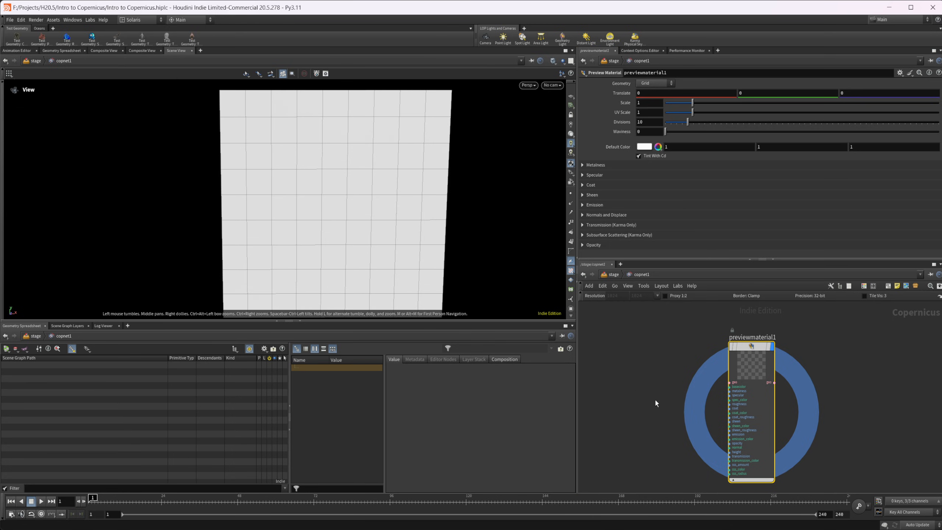
Add a Fractal Noise node and place it beside the input side of the preview material node
{"action": "key", "text": "Tab"}
{"action": "type", "text": "frac"}
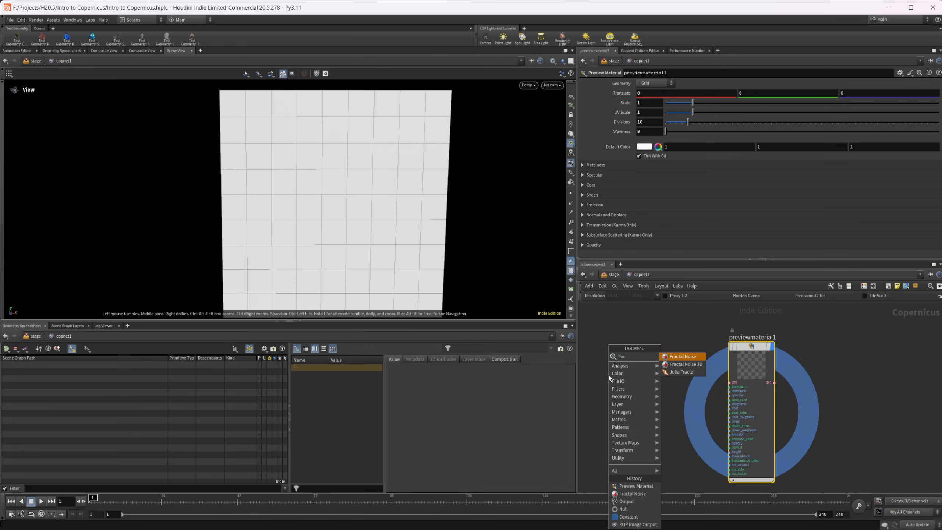
{"action": "key", "text": "Return"}
{"action": "left_click", "coordinate": [609, 376]}
{"action": "middle_click_drag", "start_coordinate": [661, 357], "coordinate": [688, 353]}
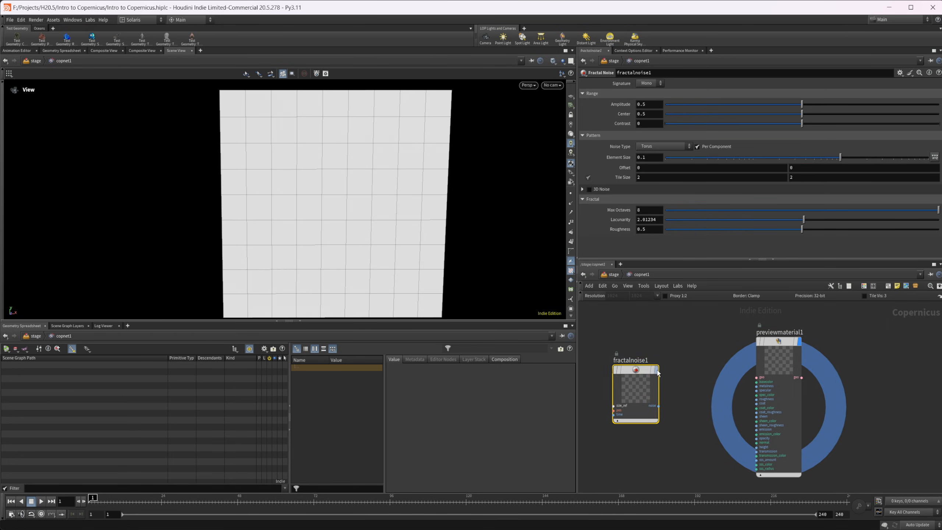
{"action": "left_click_drag", "start_coordinate": [637, 370], "coordinate": [631, 397]}
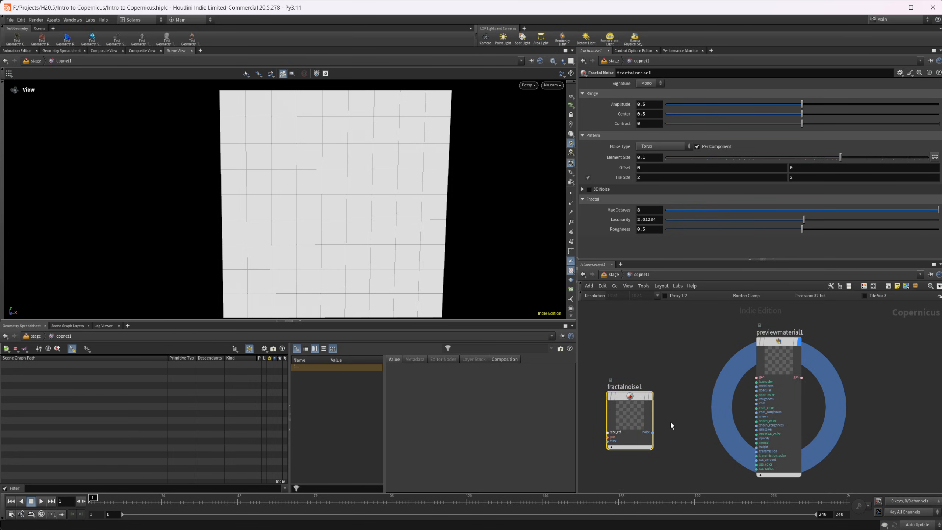
{"action": "scroll", "coordinate": [663, 436], "scroll_direction": "up", "scroll_amount": 2}
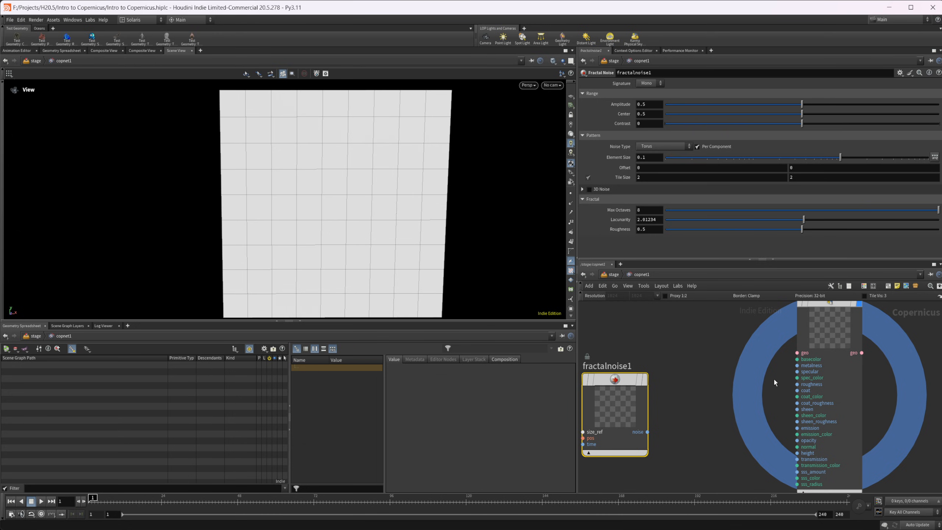
{"action": "middle_click_drag", "start_coordinate": [696, 374], "coordinate": [708, 369]}
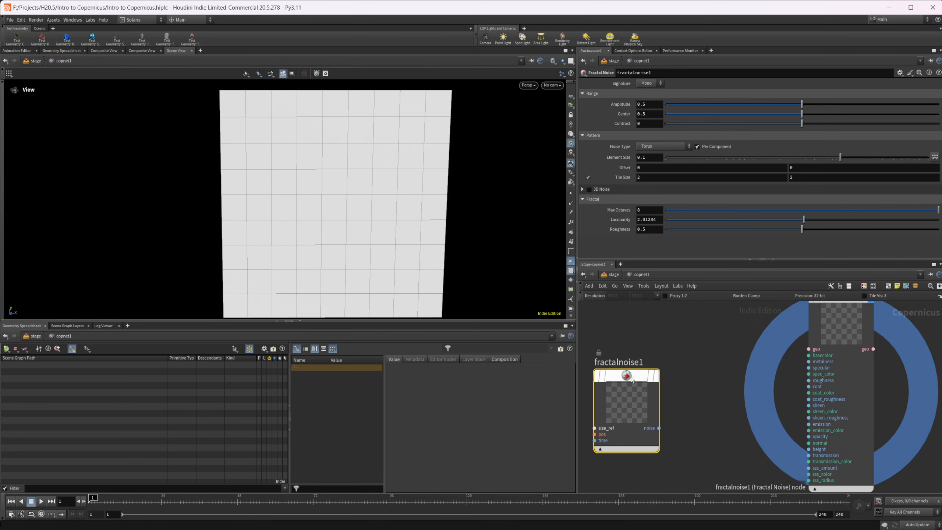
Display the fractal noise in the viewport and check the Grid and Background display options
{"action": "left_click", "coordinate": [656, 374]}
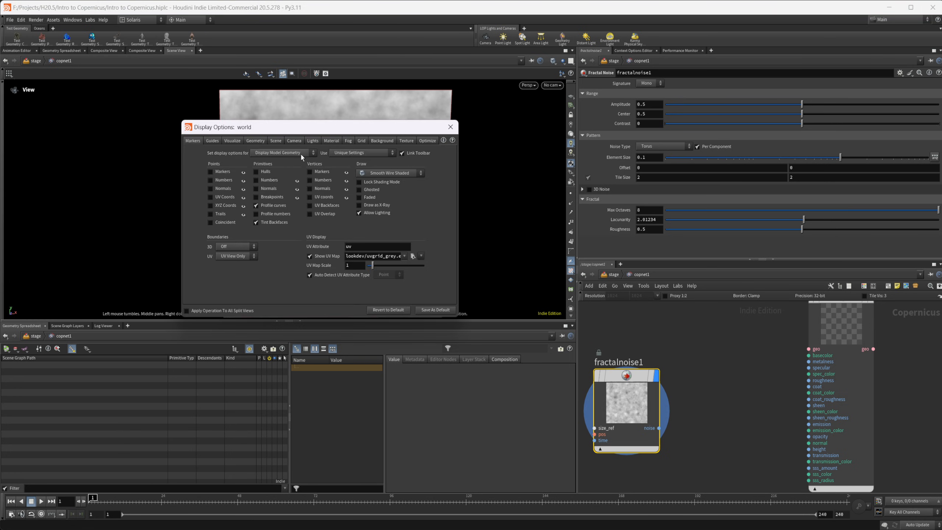
{"action": "left_click", "coordinate": [361, 141]}
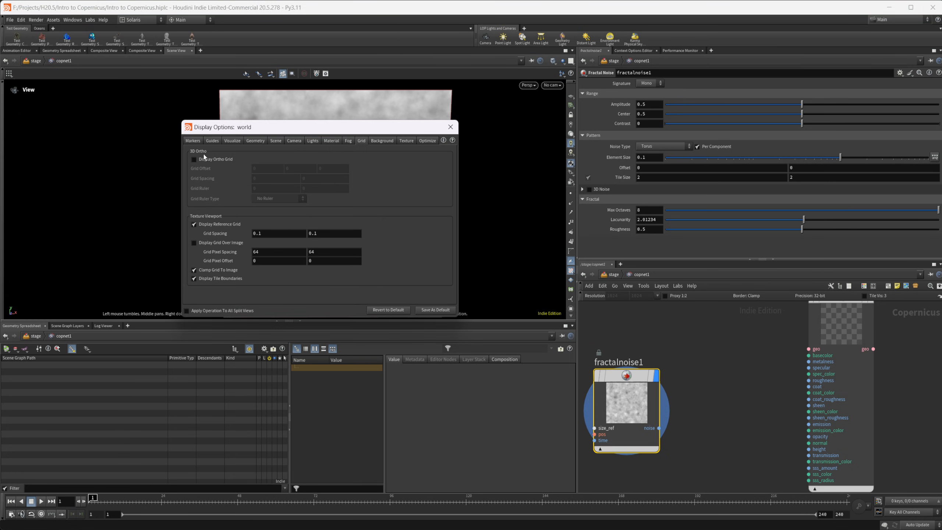
{"action": "left_click", "coordinate": [211, 160]}
{"action": "left_click", "coordinate": [223, 161]}
{"action": "left_click", "coordinate": [380, 145]}
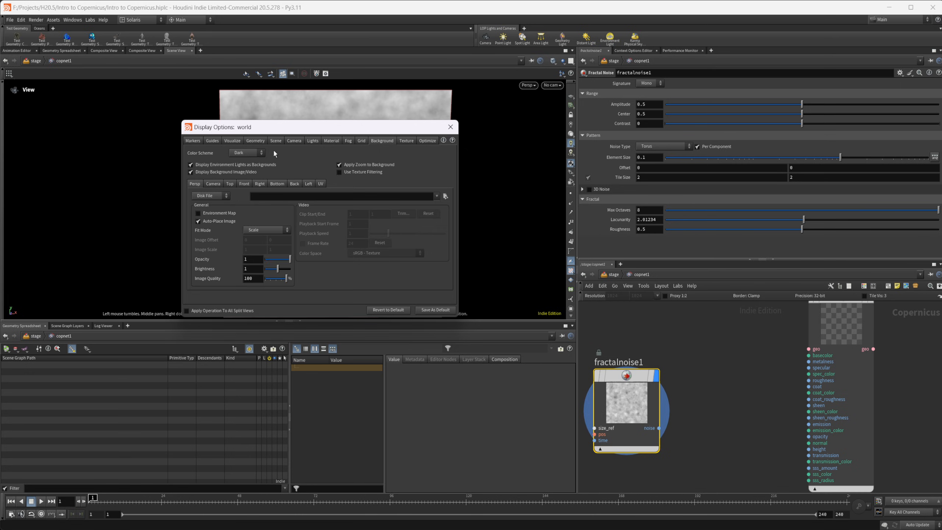
{"action": "left_click", "coordinate": [451, 127]}
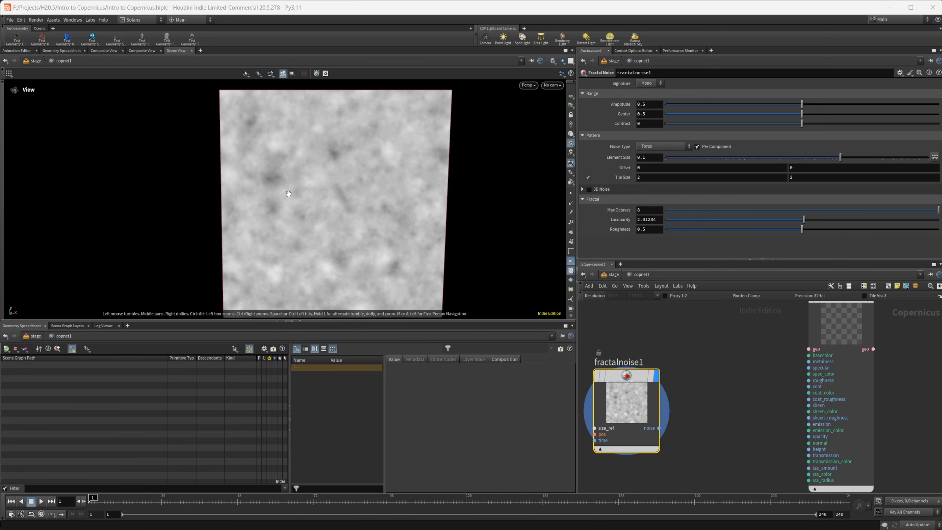
Close the duplicate Composite View pane and show the fractal noise in the remaining Composite View
{"action": "left_click", "coordinate": [200, 50]}
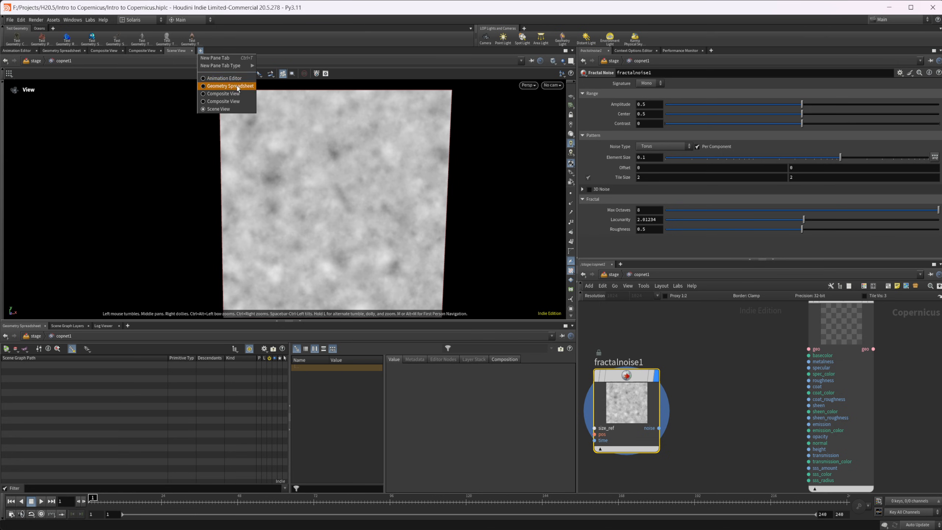
{"action": "mouse_move", "coordinate": [246, 66]}
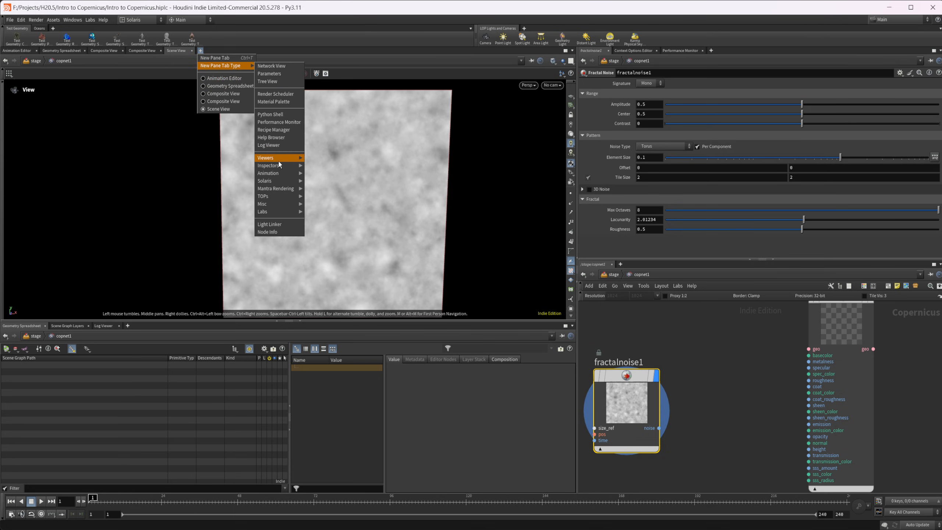
{"action": "mouse_move", "coordinate": [279, 158]}
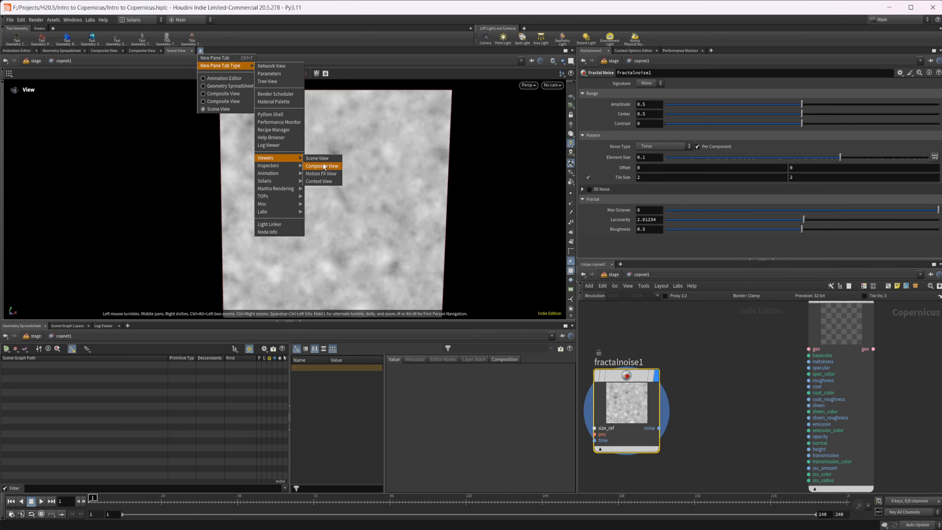
{"action": "left_click", "coordinate": [147, 51]}
{"action": "left_click", "coordinate": [132, 51]}
{"action": "left_click", "coordinate": [123, 51]}
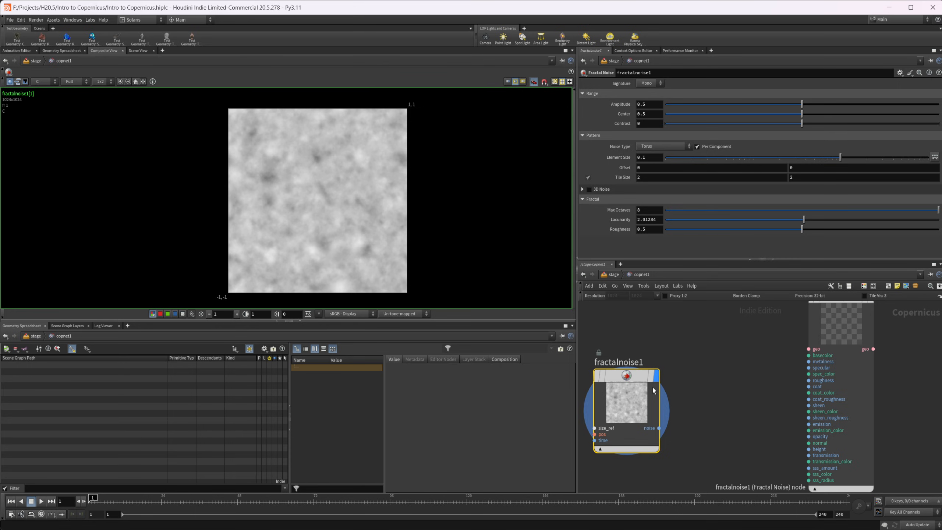
Display the preview material in the Composite View for comparison and return the display to the fractal noise
{"action": "mouse_move", "coordinate": [652, 382]}
{"action": "middle_click_drag", "start_coordinate": [723, 381], "coordinate": [737, 398]}
{"action": "left_click", "coordinate": [831, 313]}
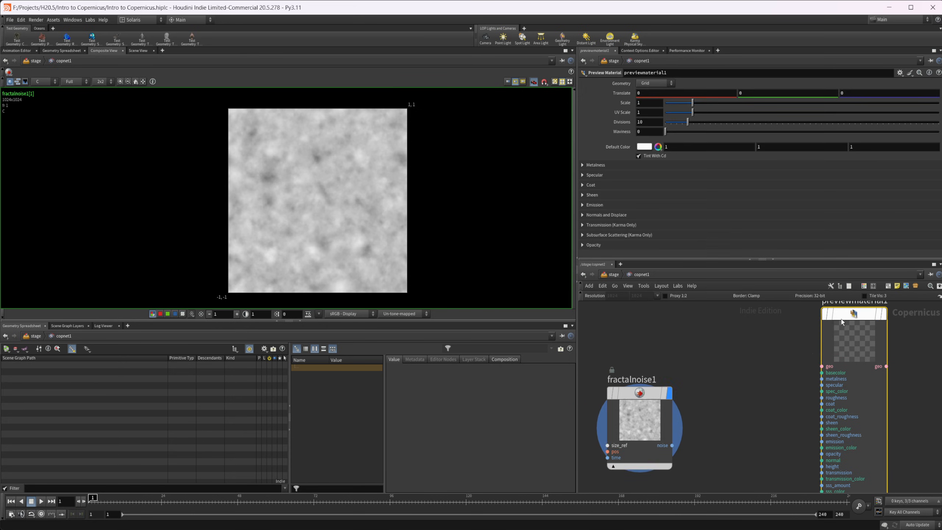
{"action": "middle_click_drag", "start_coordinate": [748, 377], "coordinate": [726, 382]}
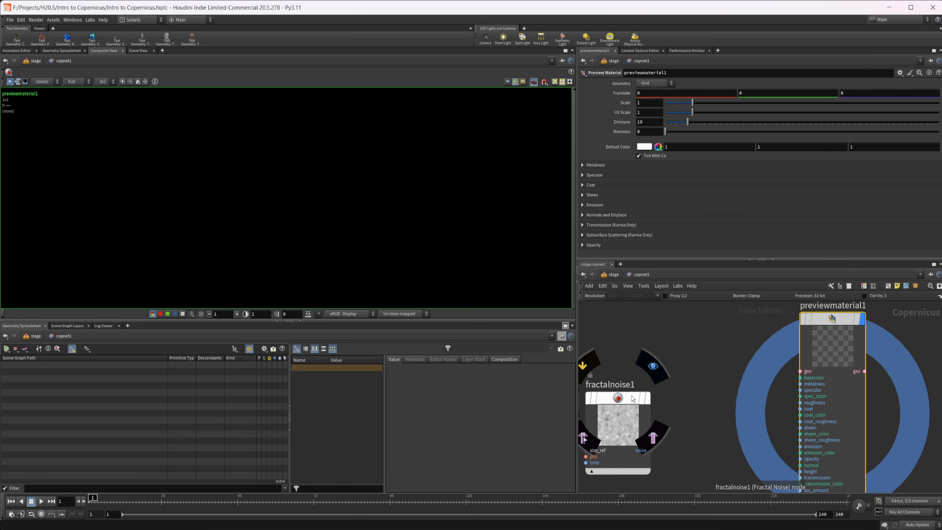
{"action": "left_click", "coordinate": [618, 424]}
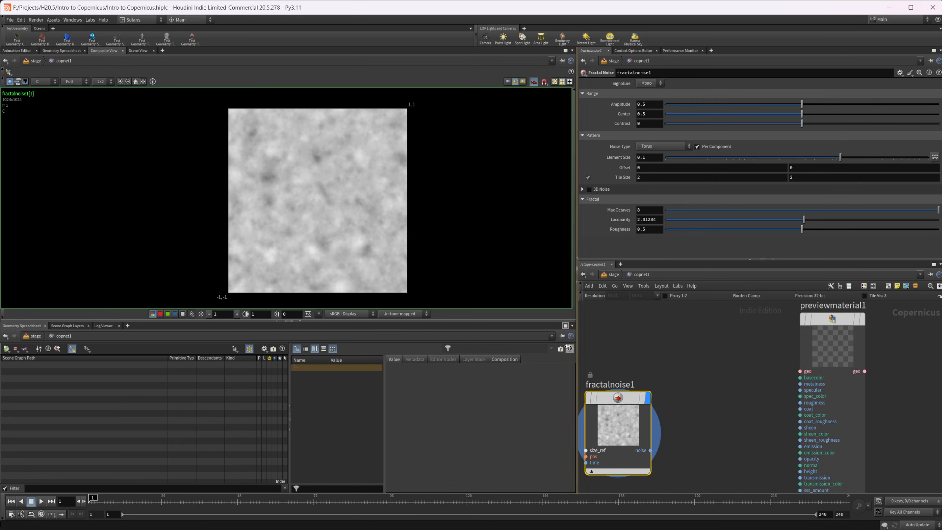
Return to the Scene View and look at the fractal noise from the Front view
{"action": "left_click", "coordinate": [138, 51]}
{"action": "left_click_drag", "start_coordinate": [248, 223], "coordinate": [403, 168]}
{"action": "left_click", "coordinate": [529, 86]}
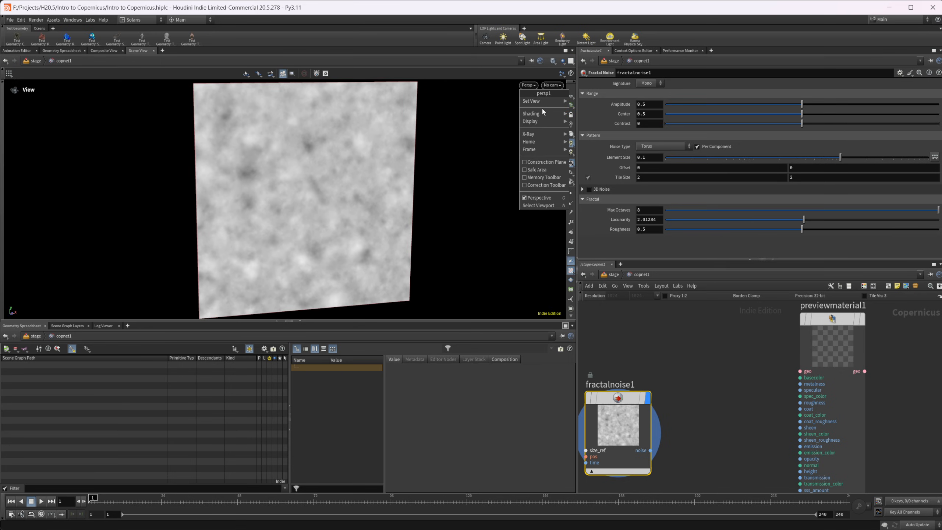
{"action": "mouse_move", "coordinate": [544, 101]}
{"action": "left_click", "coordinate": [586, 116]}
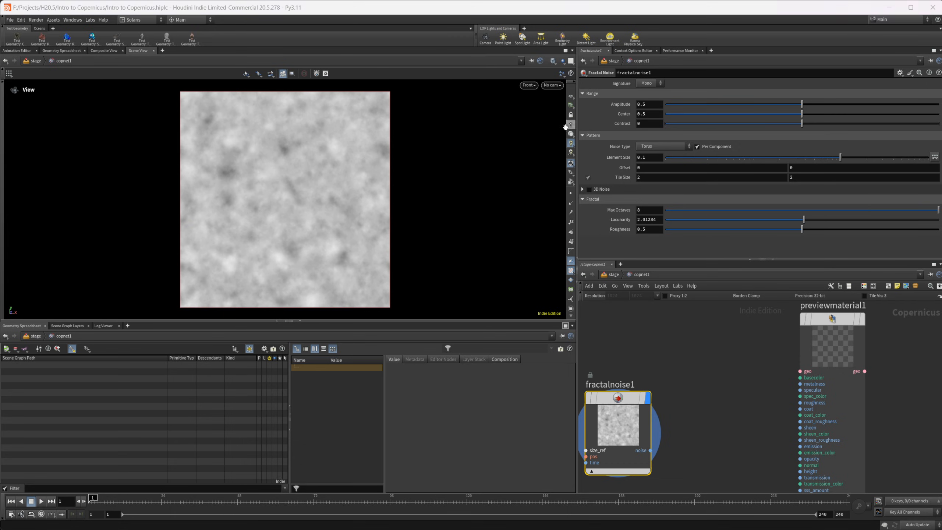
{"action": "left_click", "coordinate": [533, 86]}
Display the preview material node and return the viewport to the perspective view
{"action": "left_click", "coordinate": [808, 336]}
{"action": "left_click", "coordinate": [809, 336]}
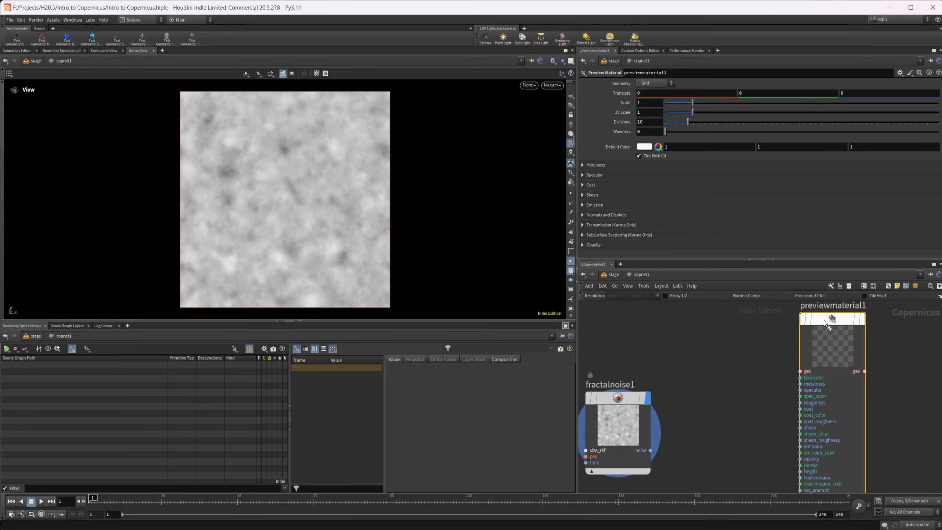
{"action": "left_click", "coordinate": [862, 319]}
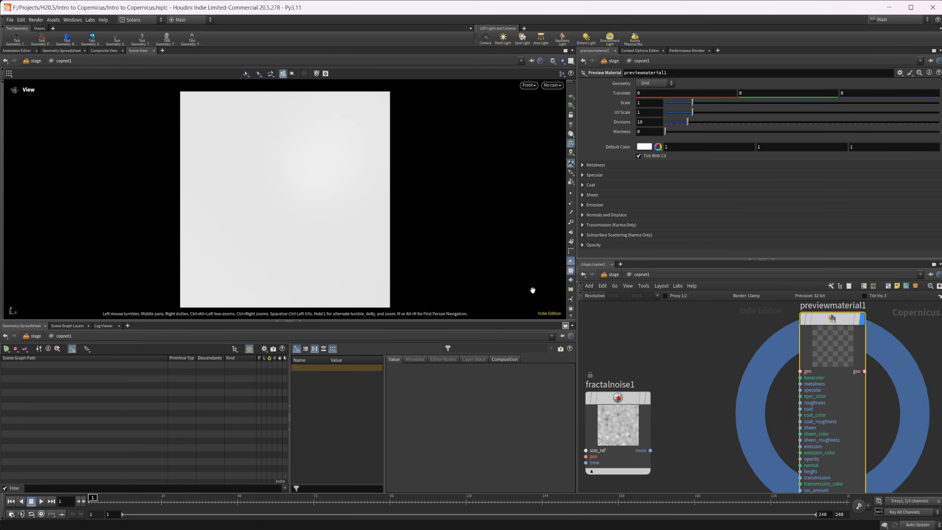
{"action": "left_click", "coordinate": [530, 86]}
{"action": "mouse_move", "coordinate": [545, 105]}
{"action": "left_click", "coordinate": [590, 101]}
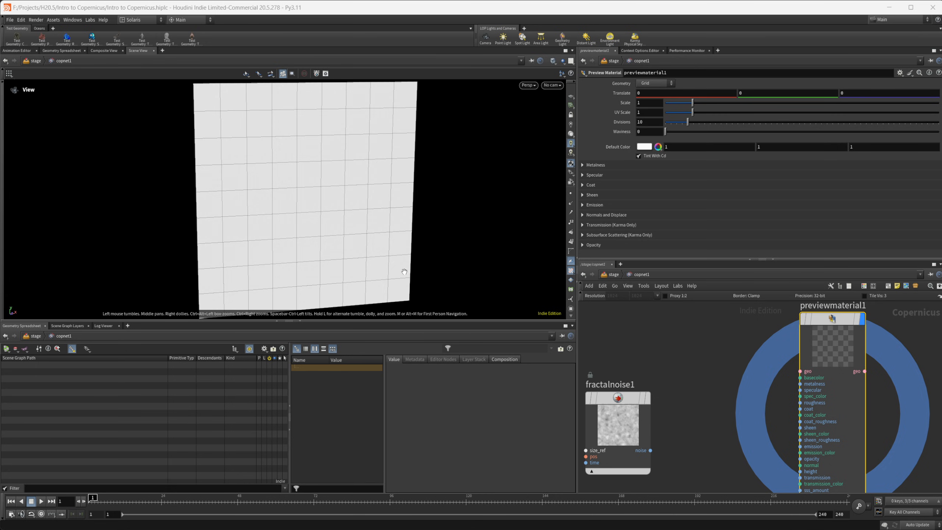
Set the fractal noise Signature to UV and display the node in the viewport
{"action": "middle_click_drag", "start_coordinate": [670, 358], "coordinate": [659, 333]}
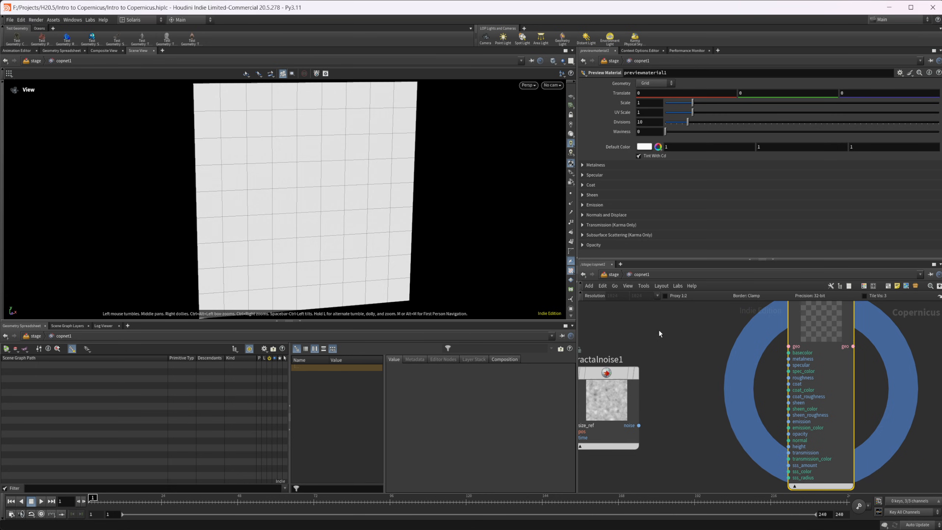
{"action": "middle_click_drag", "start_coordinate": [681, 372], "coordinate": [722, 370]}
{"action": "left_click", "coordinate": [660, 373]}
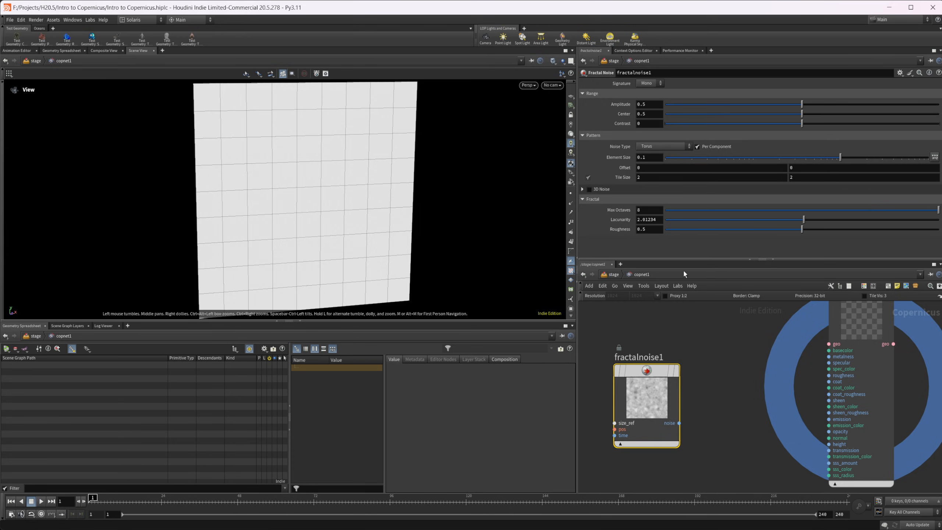
{"action": "left_click", "coordinate": [656, 82]}
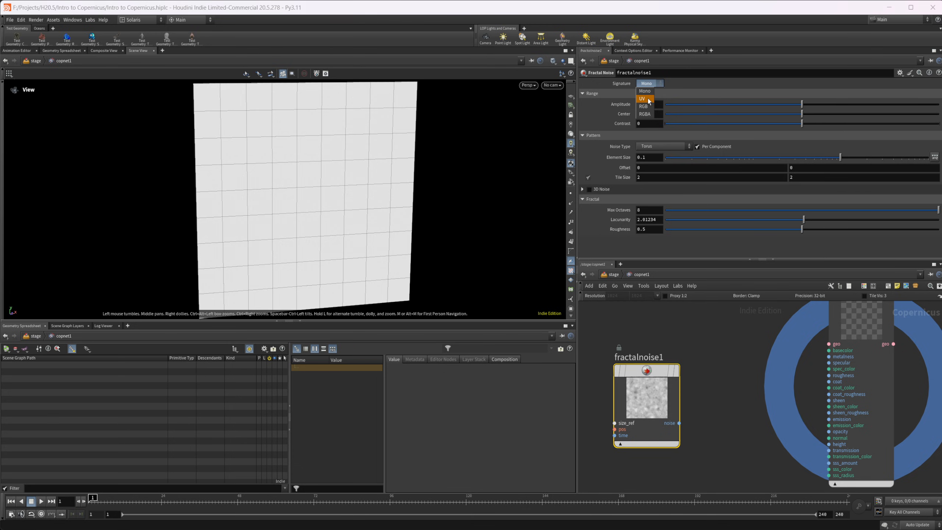
{"action": "left_click", "coordinate": [651, 93]}
{"action": "key", "text": "r"}
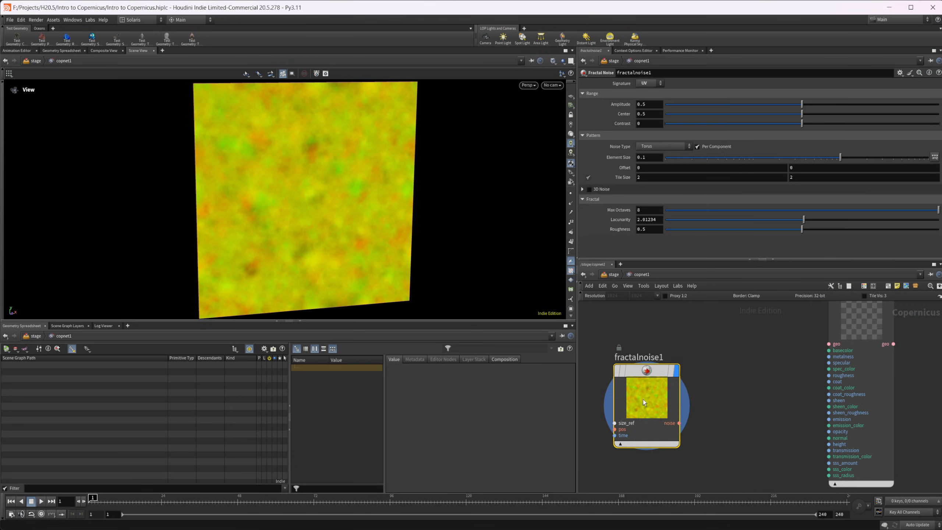
{"action": "middle_click_drag", "start_coordinate": [714, 350], "coordinate": [716, 365]}
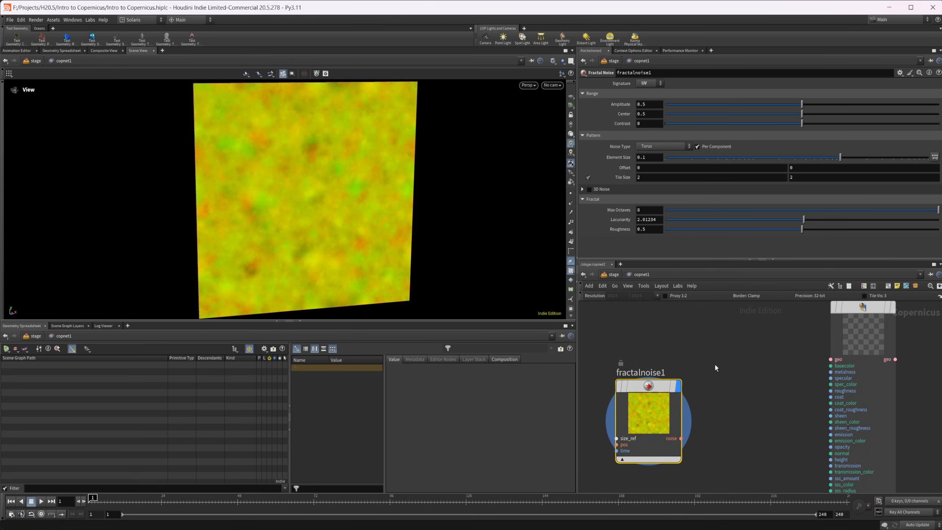
Compare the Mono, UV and RGB signatures on the fractal noise and return it to Mono
{"action": "left_click", "coordinate": [648, 84]}
{"action": "left_click", "coordinate": [649, 89]}
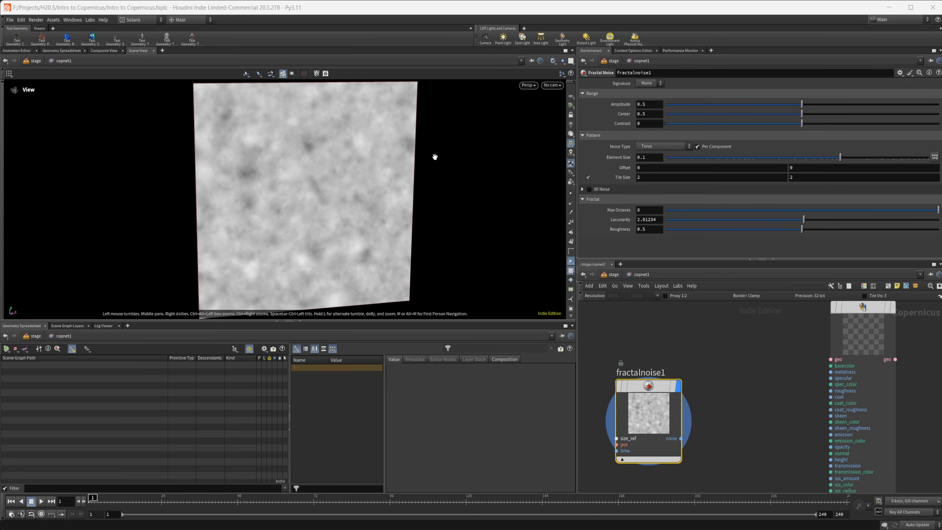
{"action": "left_click", "coordinate": [647, 83]}
{"action": "left_click", "coordinate": [643, 100]}
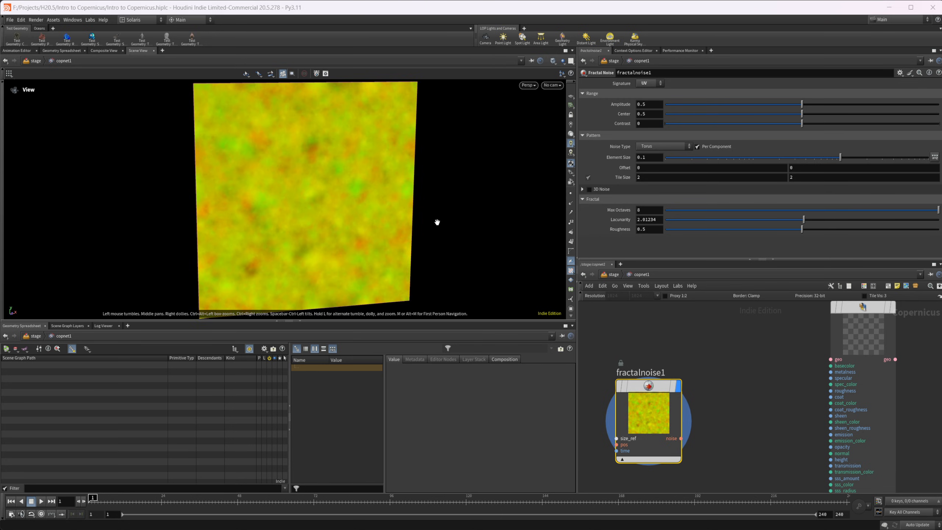
{"action": "left_click", "coordinate": [656, 86]}
{"action": "left_click", "coordinate": [647, 109]}
{"action": "left_click", "coordinate": [649, 84]}
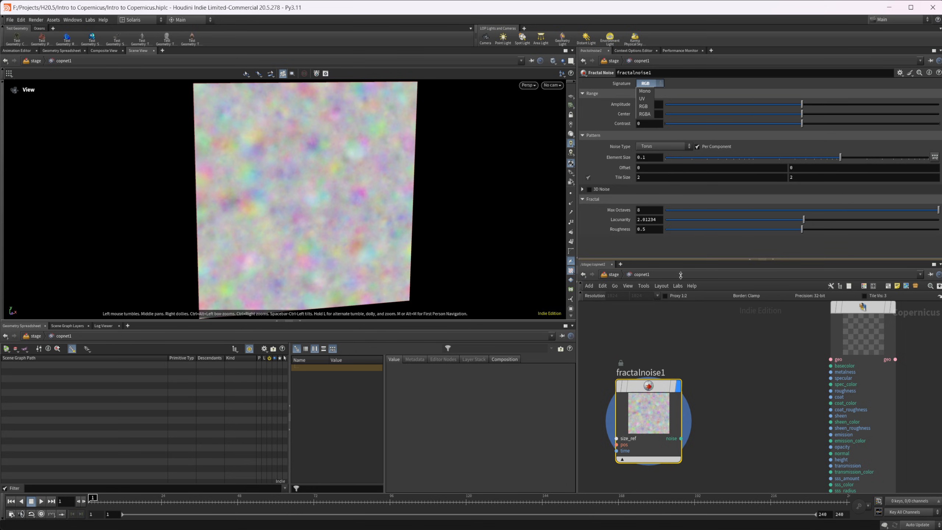
{"action": "left_click", "coordinate": [646, 91]}
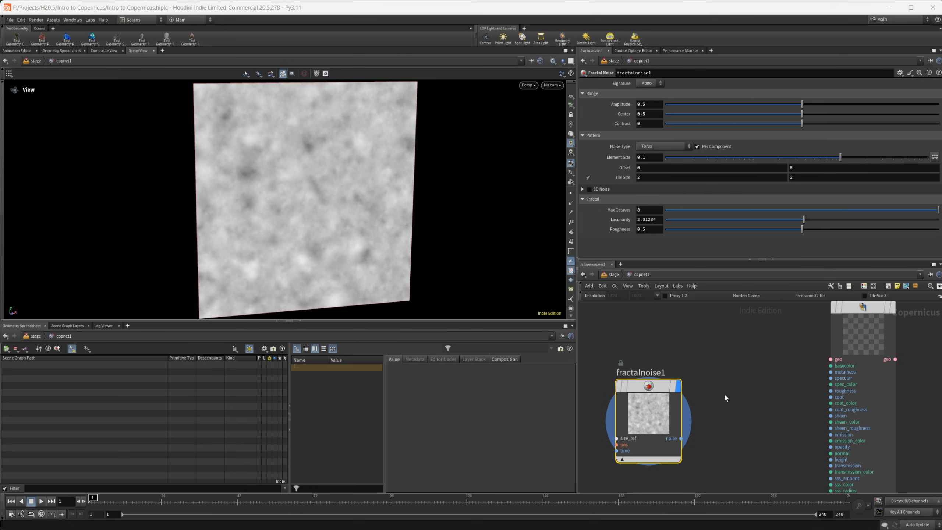
Connect the fractal noise output to the preview material's height input and display the preview material
{"action": "left_click_drag", "start_coordinate": [691, 399], "coordinate": [842, 383]}
{"action": "middle_click_drag", "start_coordinate": [768, 359], "coordinate": [746, 424]}
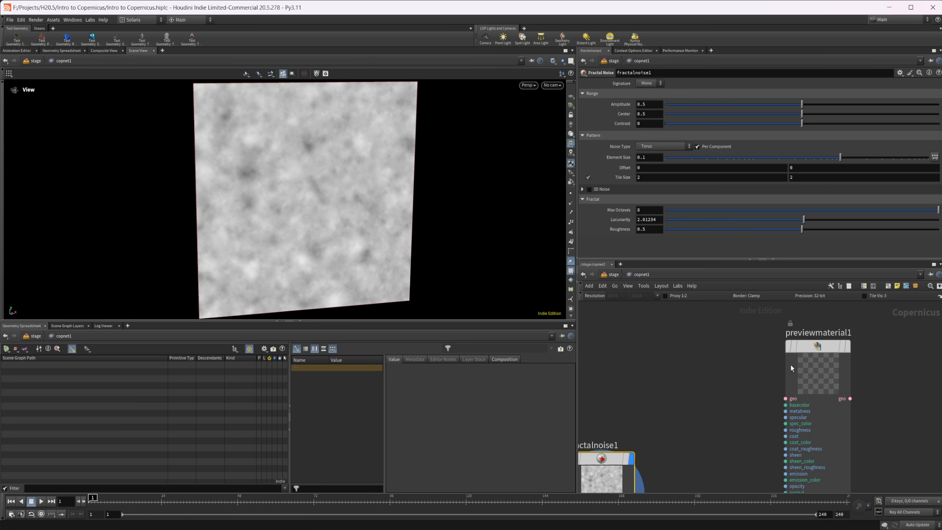
{"action": "left_click", "coordinate": [819, 347]}
{"action": "left_click", "coordinate": [847, 346]}
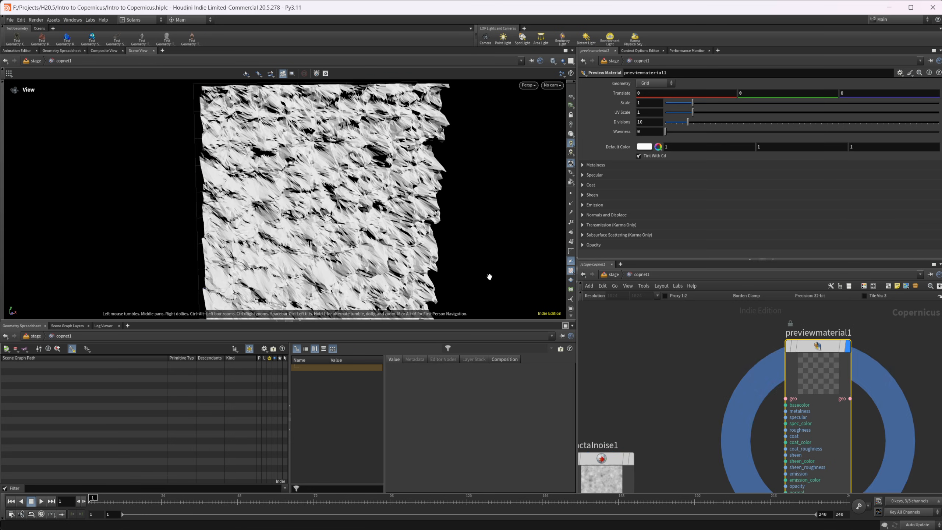
Inspect the displaced grid up close and set the preview material's Height Scale to 0.1
{"action": "left_click_drag", "start_coordinate": [382, 229], "coordinate": [352, 223]}
{"action": "right_click_drag", "start_coordinate": [352, 223], "coordinate": [378, 206]}
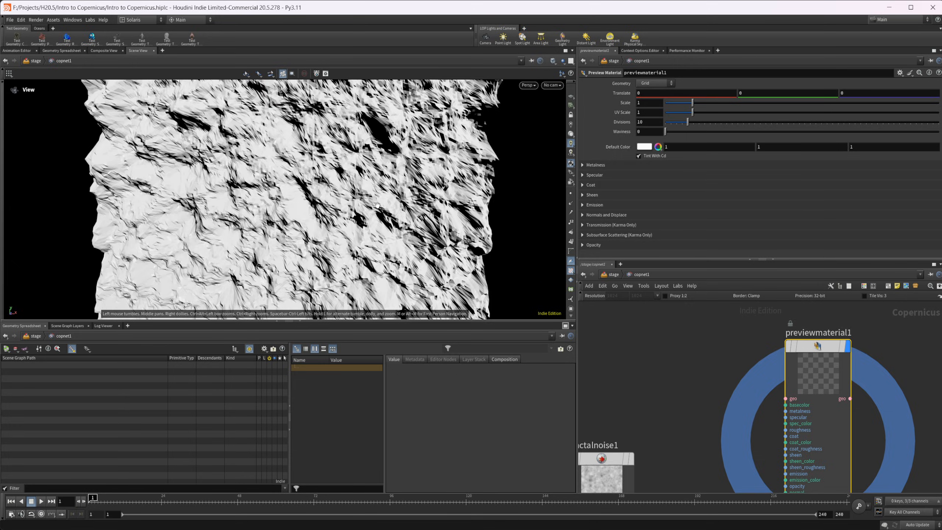
{"action": "left_click_drag", "start_coordinate": [353, 206], "coordinate": [391, 208]}
{"action": "left_click_drag", "start_coordinate": [171, 139], "coordinate": [220, 151]}
{"action": "left_click_drag", "start_coordinate": [260, 203], "coordinate": [308, 192]}
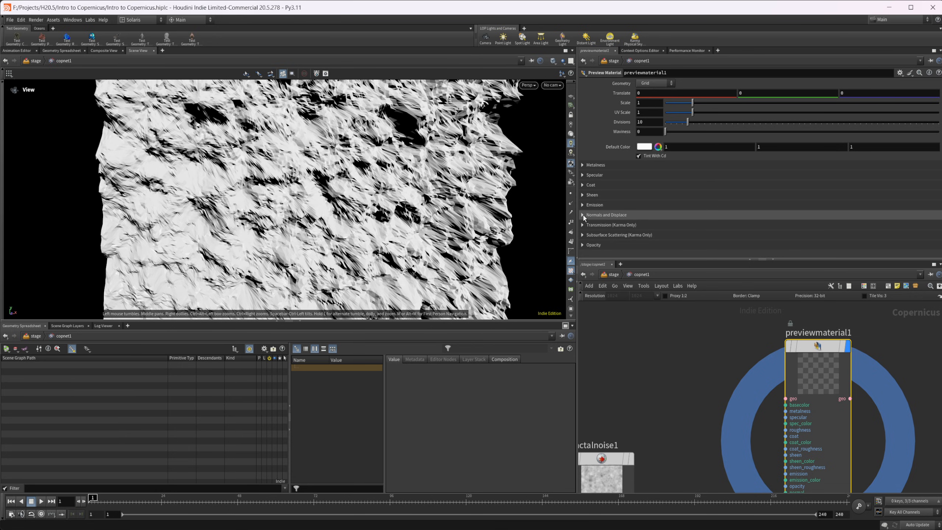
{"action": "left_click", "coordinate": [582, 215]}
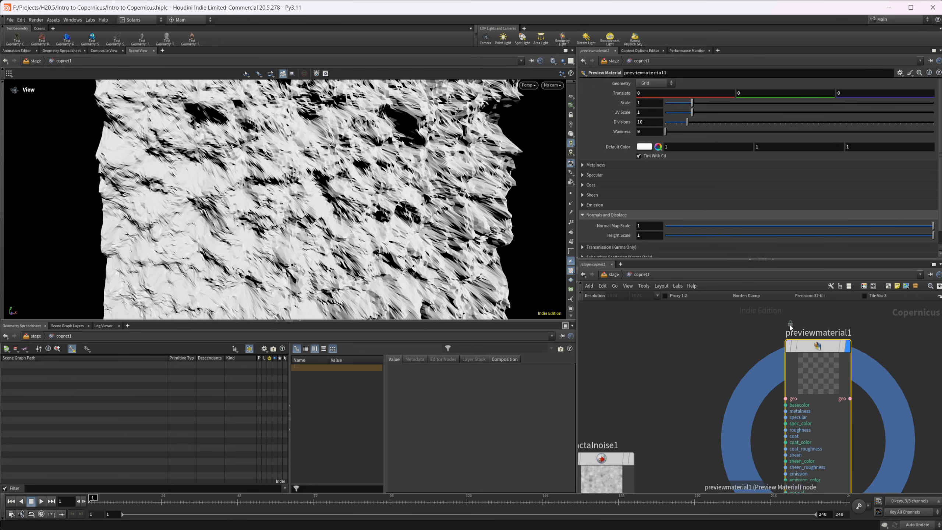
{"action": "left_click", "coordinate": [653, 234]}
{"action": "type", "text": "."}
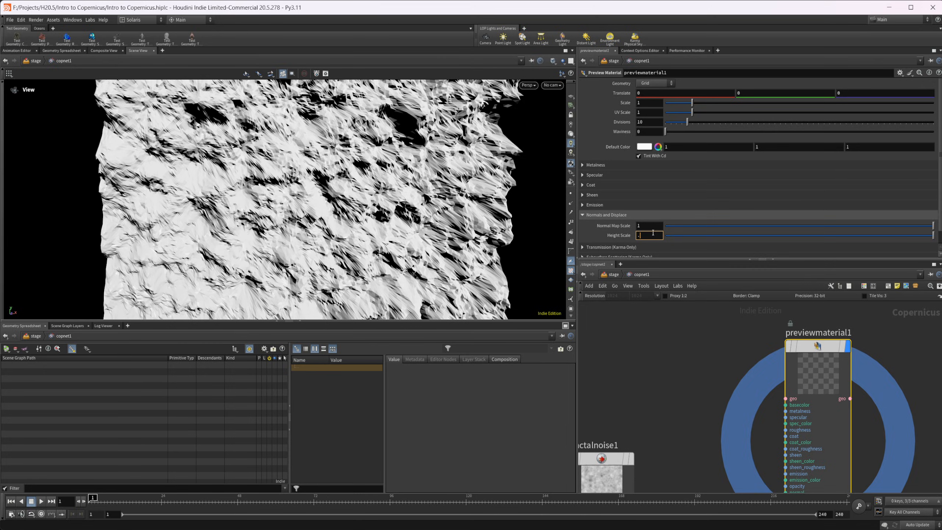
{"action": "type", "text": "1"}
{"action": "key", "text": "Return"}
{"action": "mouse_move", "coordinate": [327, 163]}
{"action": "left_mouse_down"}
{"action": "mouse_move", "coordinate": [296, 148]}
{"action": "mouse_move", "coordinate": [324, 146]}
{"action": "mouse_move", "coordinate": [335, 176]}
{"action": "left_mouse_up"}
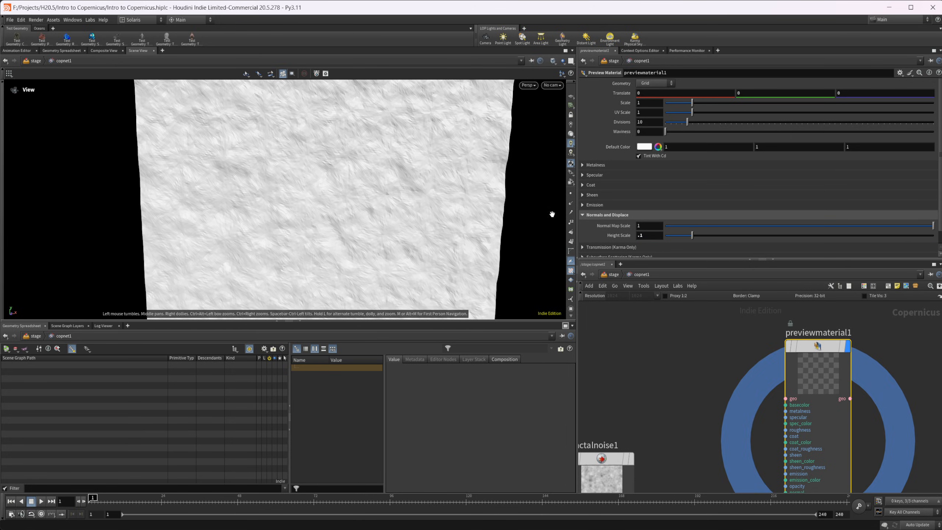
Set the preview material's Divisions to 200
{"action": "left_click", "coordinate": [660, 122]}
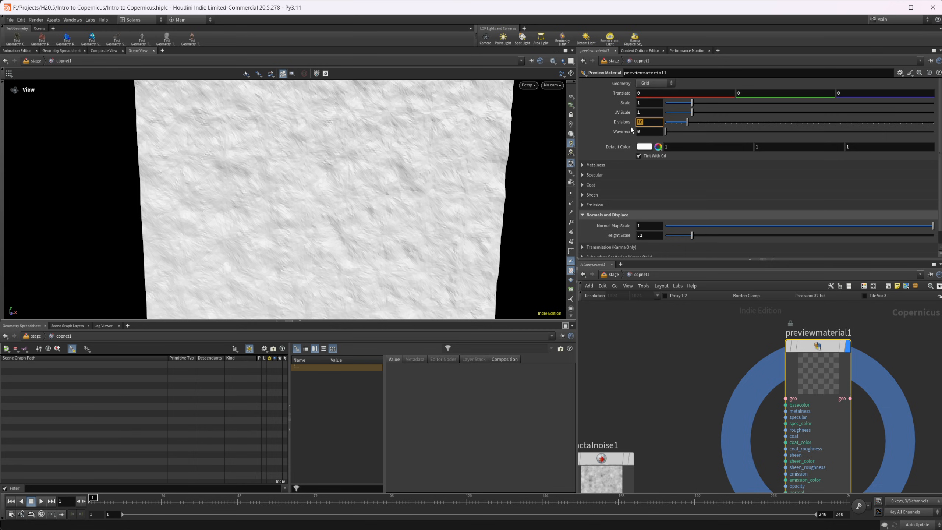
{"action": "key", "text": "Return"}
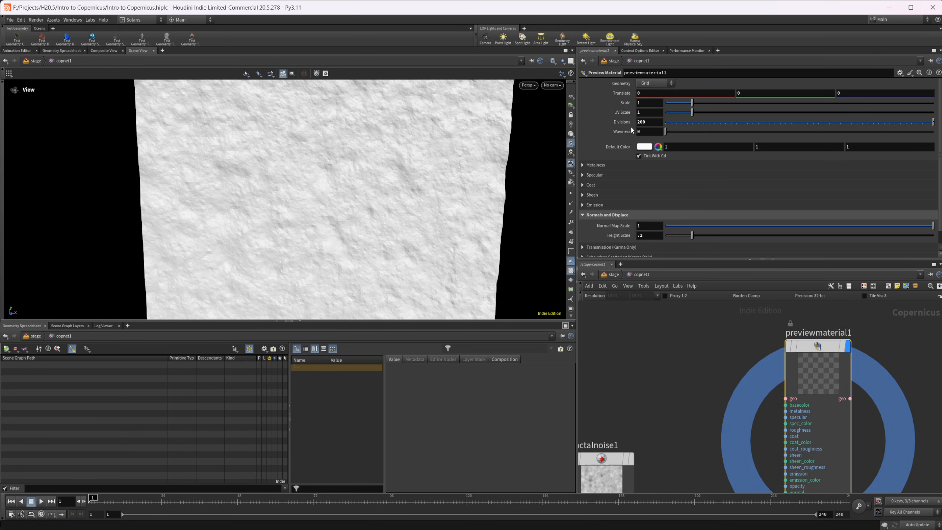
{"action": "middle_click_drag", "start_coordinate": [688, 437], "coordinate": [681, 385]}
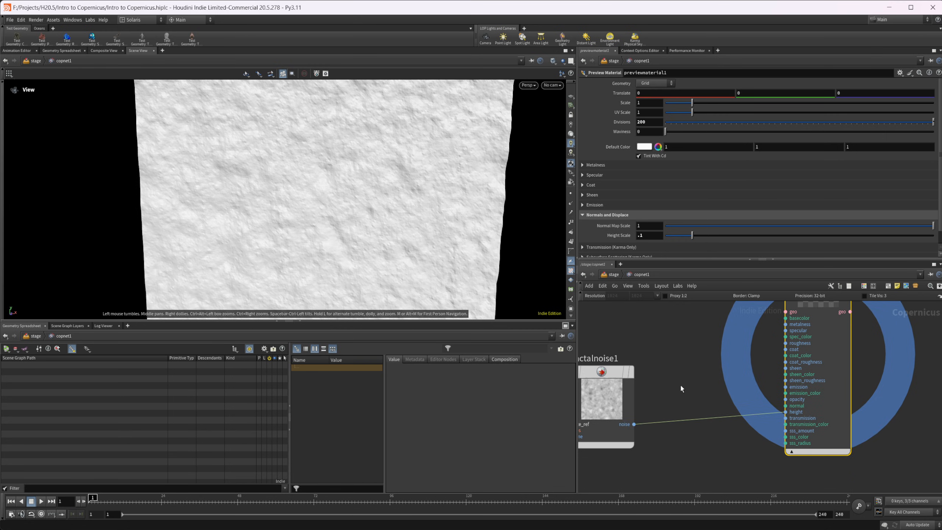
Cut the wire to the preview material's height input to inspect the flat grid, and reconnect the fractal noise to height
{"action": "key", "text": "y"}
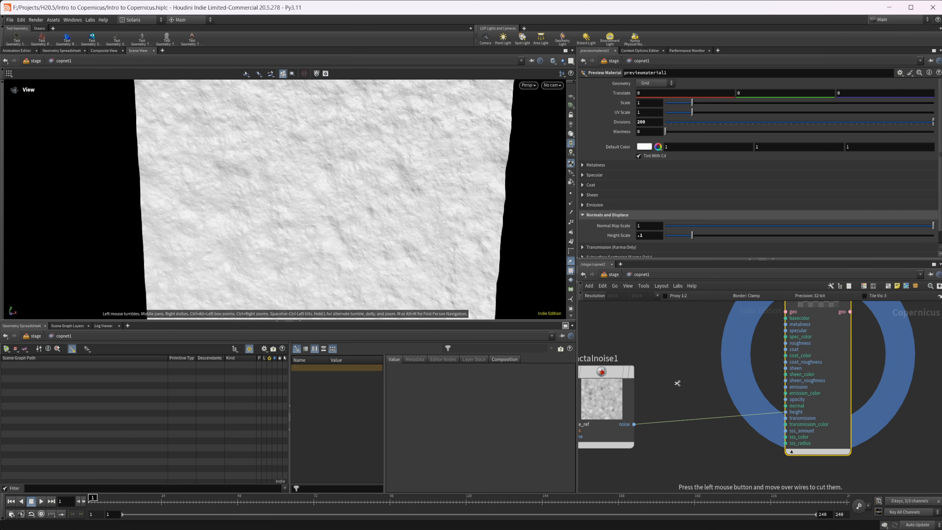
{"action": "left_click_drag", "start_coordinate": [677, 383], "coordinate": [701, 460]}
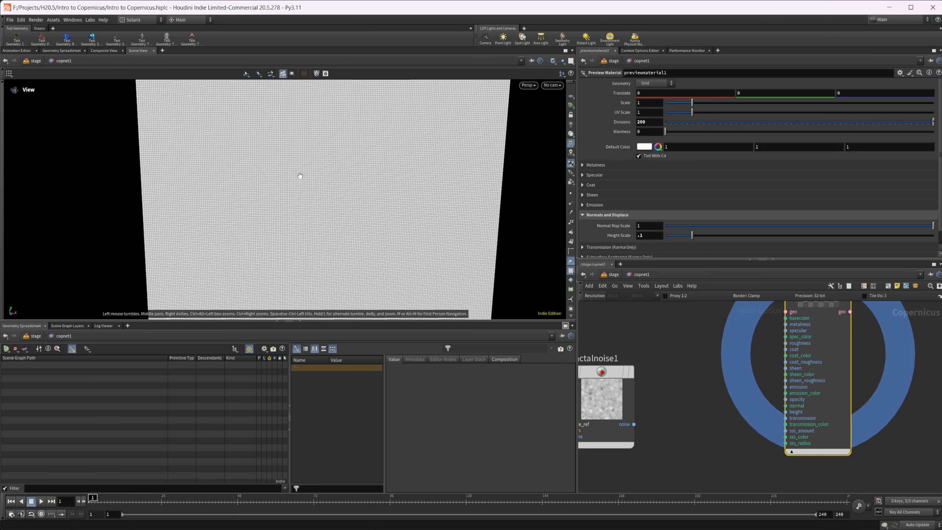
{"action": "left_click_drag", "start_coordinate": [299, 174], "coordinate": [385, 201]}
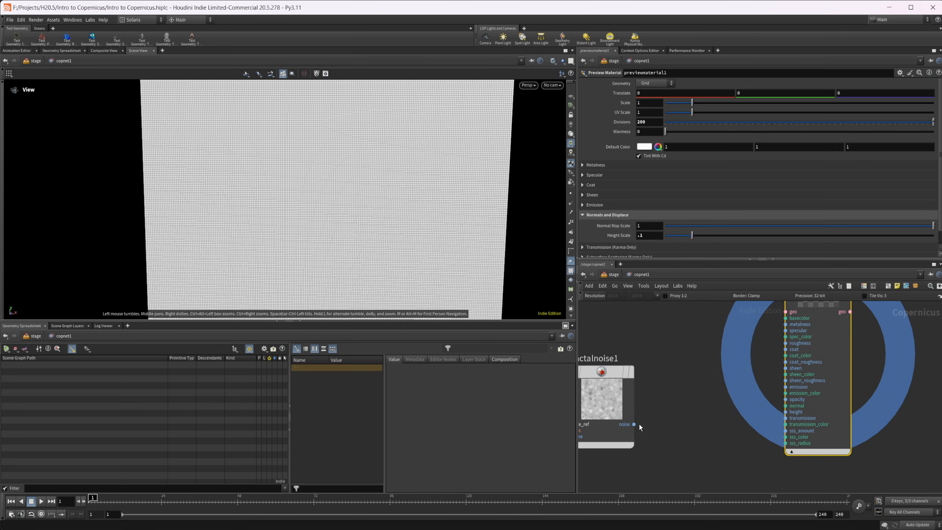
{"action": "left_click_drag", "start_coordinate": [634, 425], "coordinate": [785, 411]}
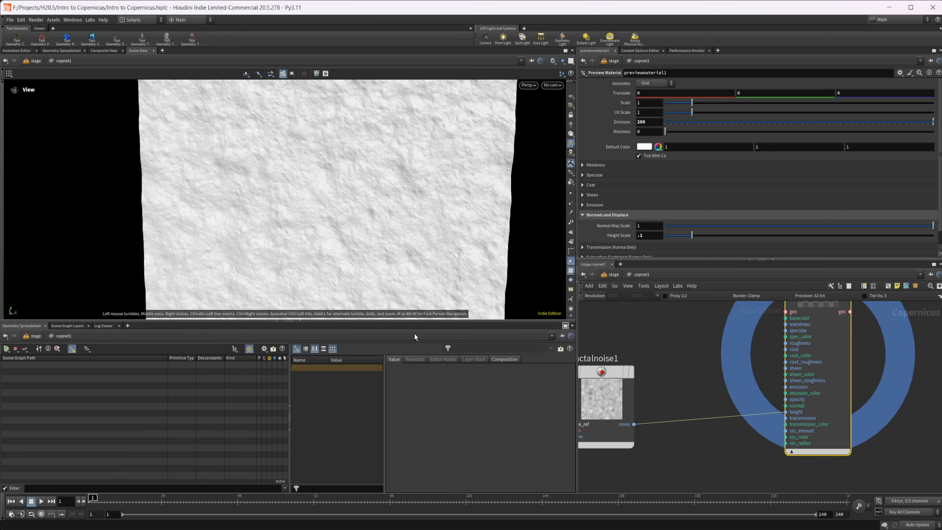
{"action": "right_click_drag", "start_coordinate": [415, 236], "coordinate": [349, 228]}
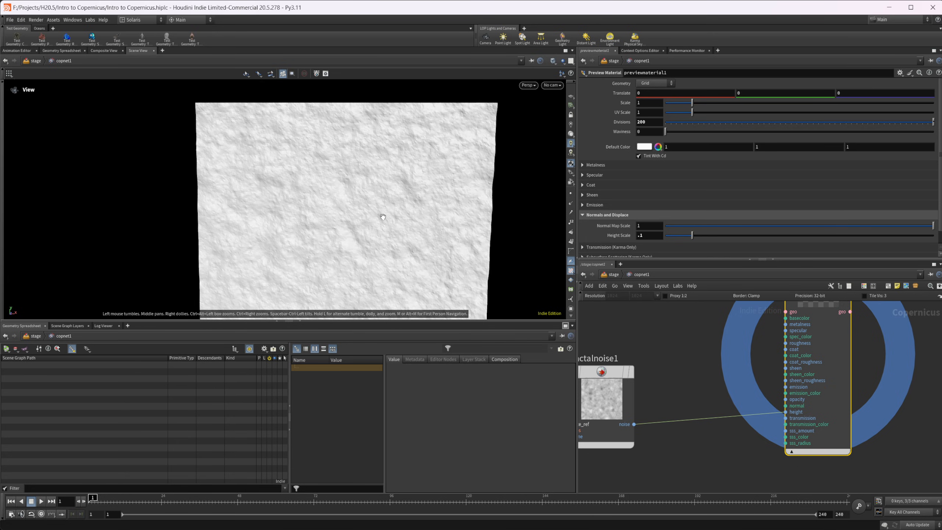
{"action": "left_click_drag", "start_coordinate": [350, 229], "coordinate": [331, 201]}
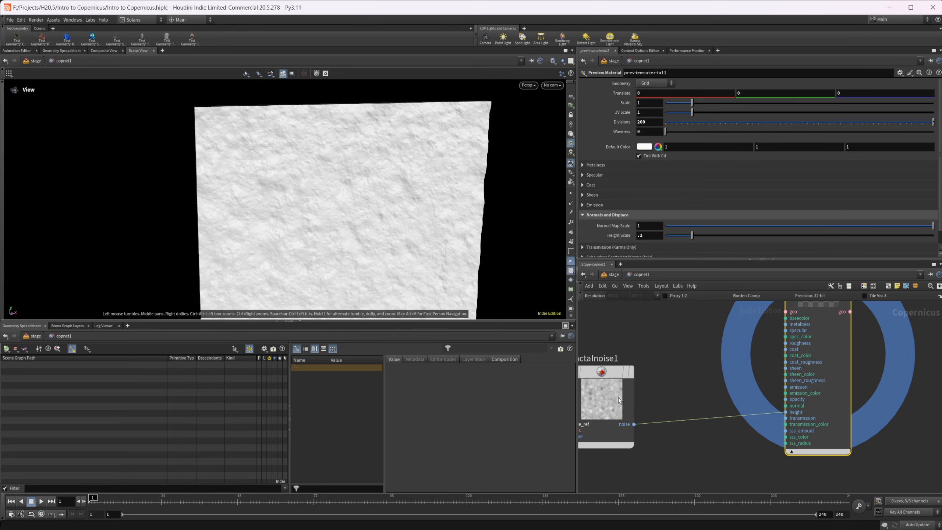
Reset the preview material's Divisions to its default, and cut and reconnect the fractal noise's height wire to compare the grid
{"action": "middle_click_drag", "start_coordinate": [687, 385], "coordinate": [692, 415]}
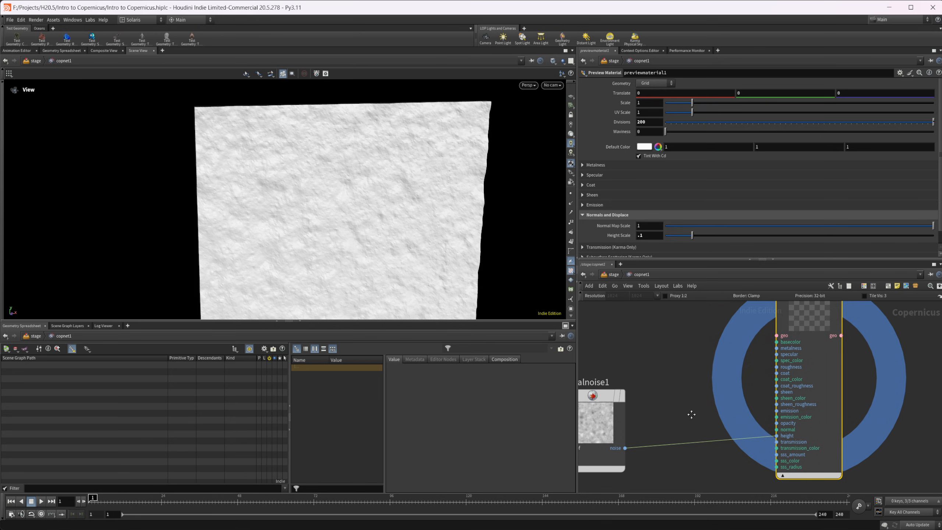
{"action": "middle_click", "coordinate": [622, 122], "text": "ctrl"}
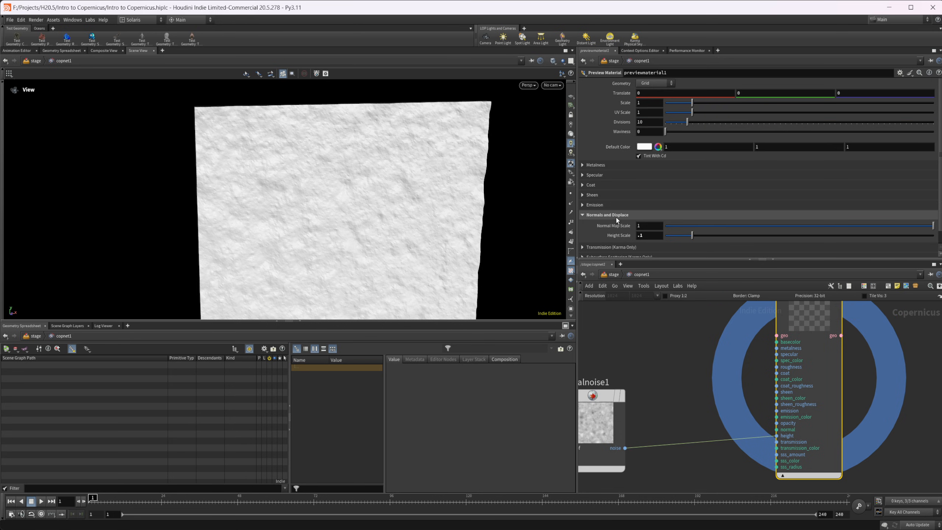
{"action": "left_click_drag", "start_coordinate": [411, 261], "coordinate": [386, 247]}
{"action": "right_click_drag", "start_coordinate": [397, 230], "coordinate": [446, 222]}
{"action": "left_click_drag", "start_coordinate": [446, 222], "coordinate": [448, 220]}
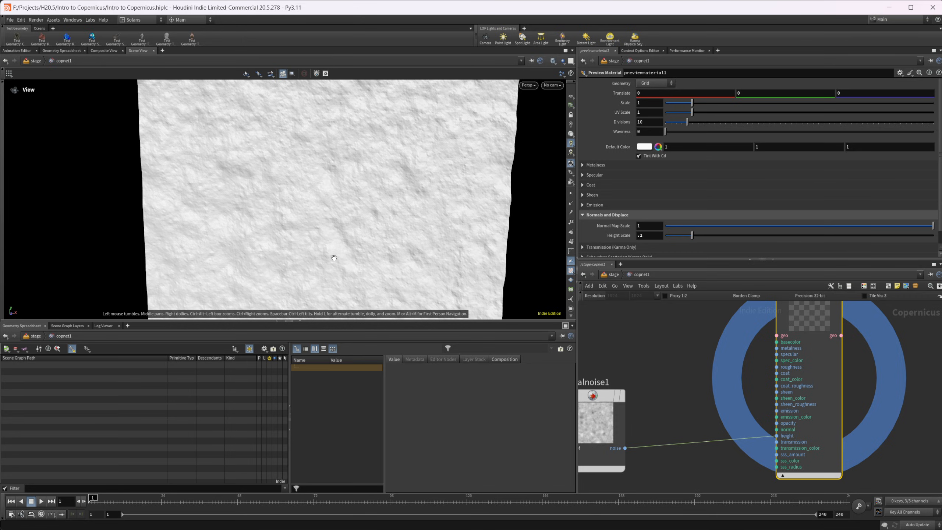
{"action": "key", "text": "y"}
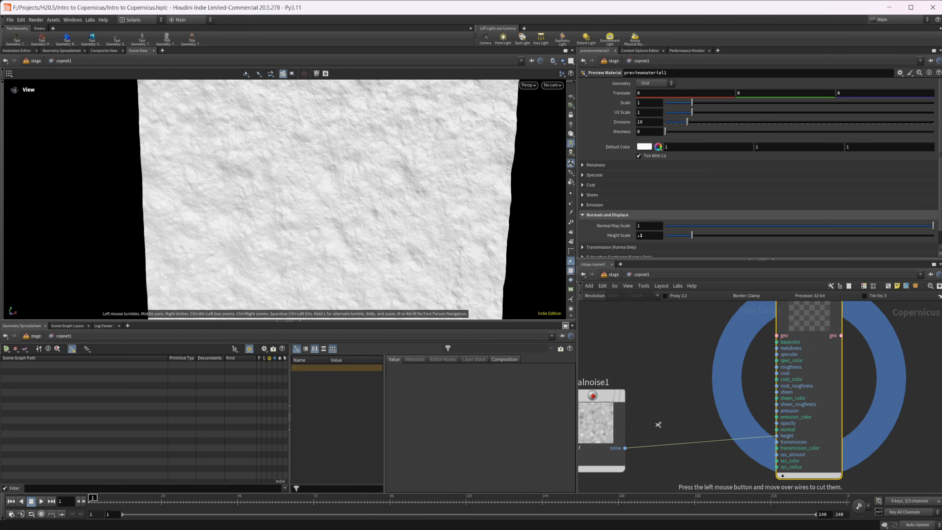
{"action": "left_click_drag", "start_coordinate": [673, 434], "coordinate": [777, 436]}
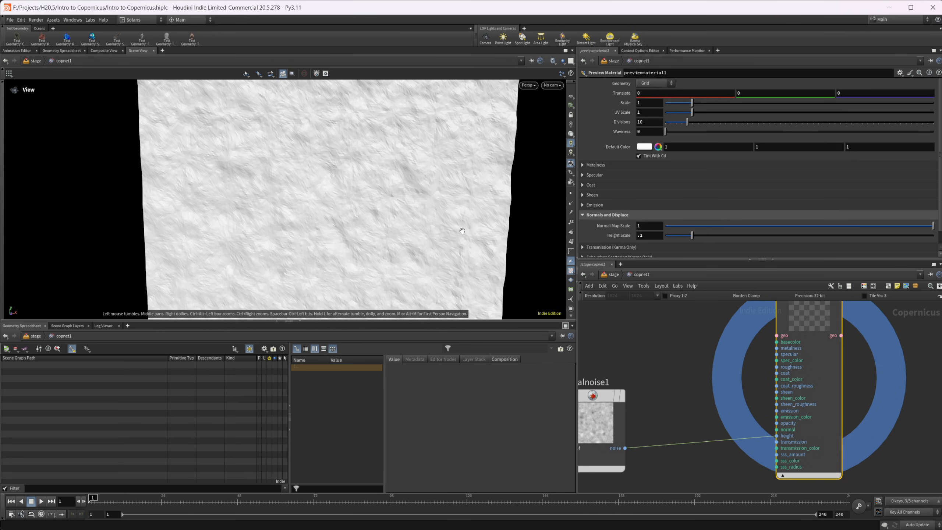
Set the preview material's Divisions to 200 and check the grid's displacement by cutting and restoring the fractal noise's height connection
{"action": "left_click_drag", "start_coordinate": [647, 122], "coordinate": [611, 125]}
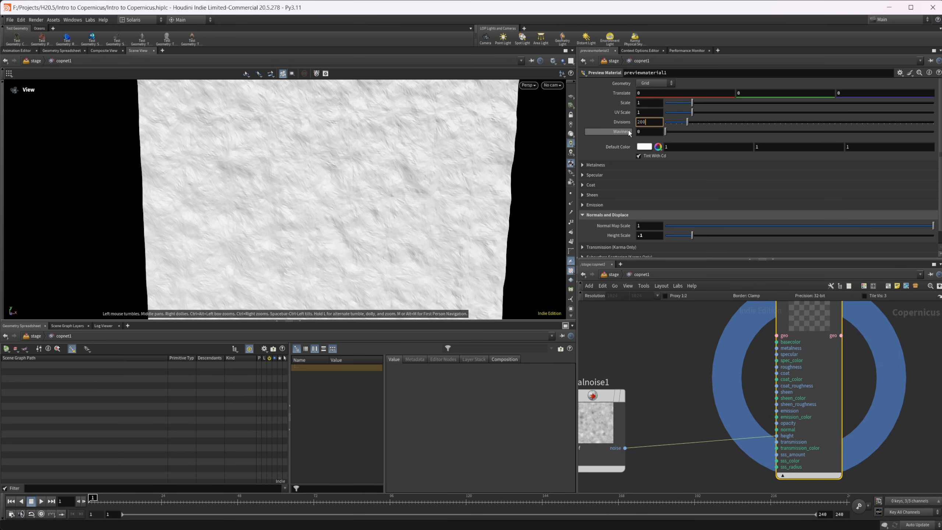
{"action": "key", "text": "Return"}
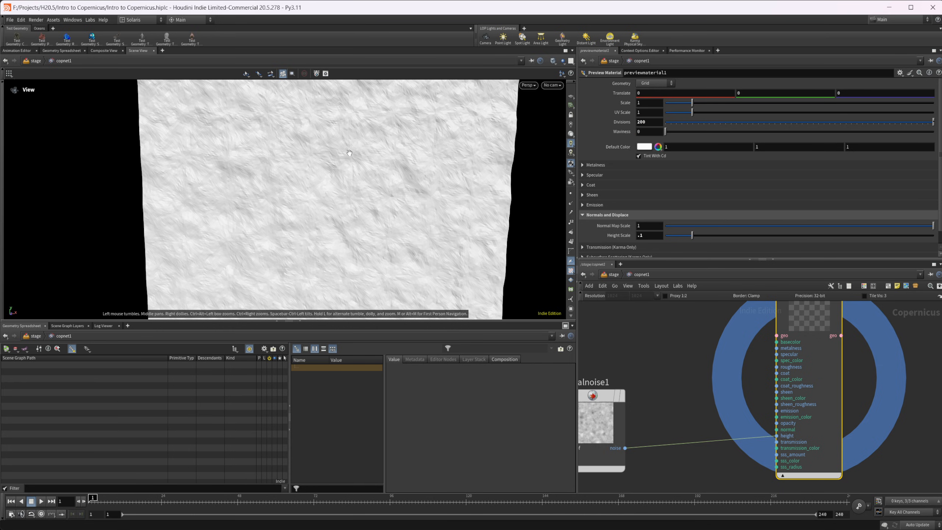
{"action": "key", "text": "y"}
{"action": "left_click_drag", "start_coordinate": [684, 414], "coordinate": [777, 436]}
{"action": "right_click_drag", "start_coordinate": [421, 265], "coordinate": [321, 226]}
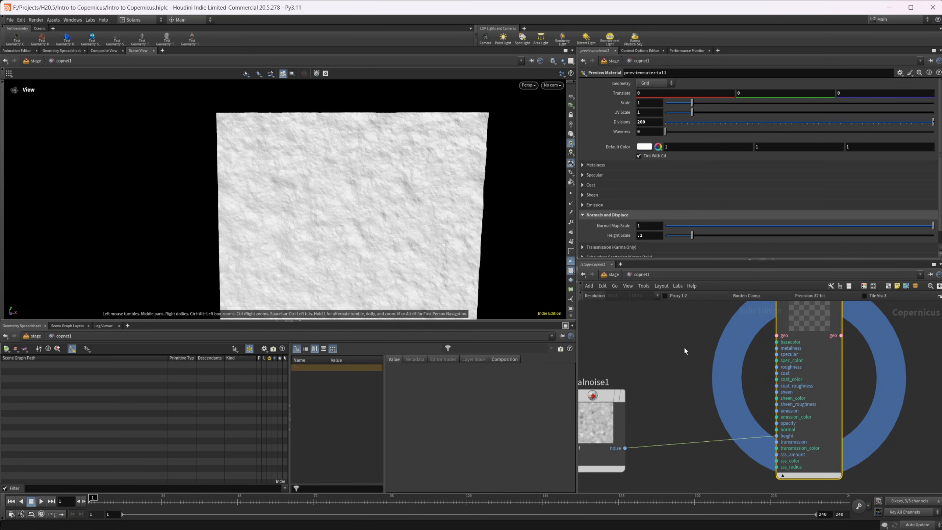
Select the fractal noise node and display its output in the viewport
{"action": "middle_click_drag", "start_coordinate": [683, 347], "coordinate": [763, 302]}
{"action": "left_click", "coordinate": [668, 356]}
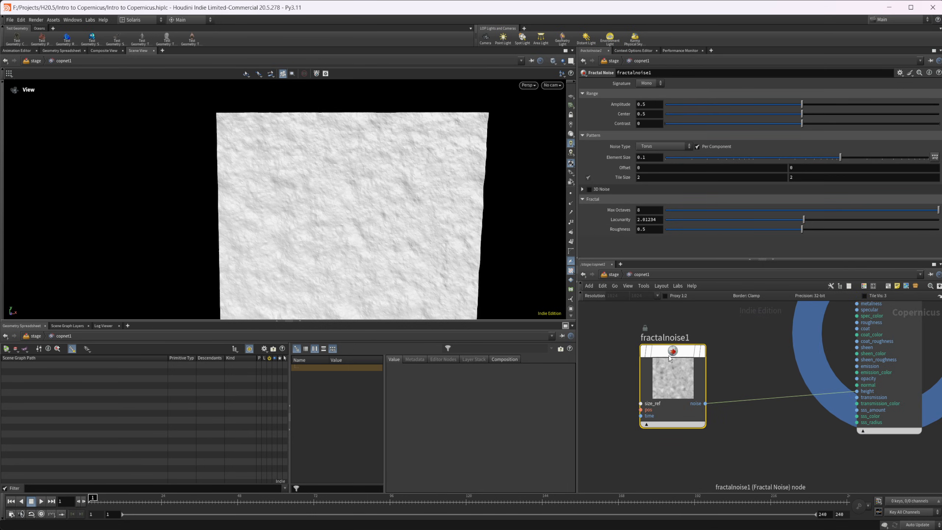
{"action": "left_click", "coordinate": [702, 351]}
{"action": "right_click_drag", "start_coordinate": [369, 223], "coordinate": [427, 242]}
{"action": "middle_click_drag", "start_coordinate": [671, 321], "coordinate": [635, 310]}
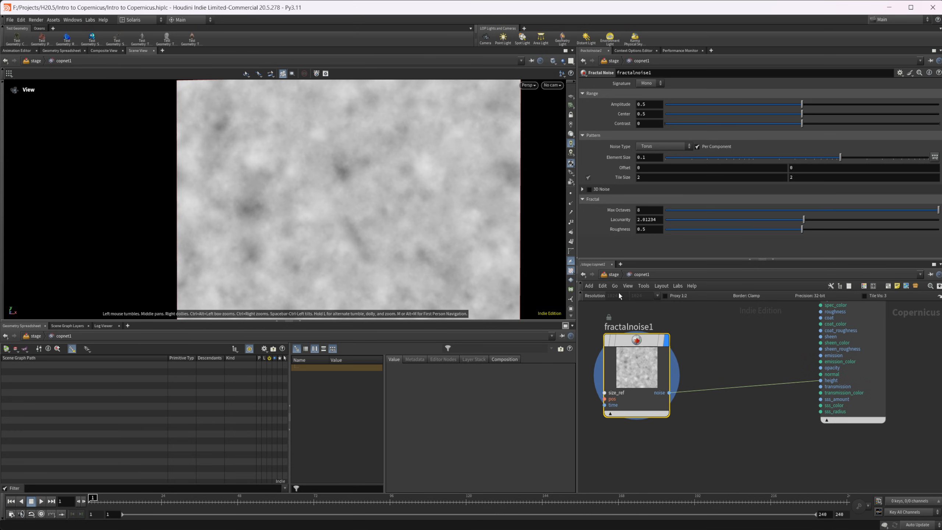
Set the COP network resolution to 4096 by 4096 and raise the fractal noise's Amplitude to 0.768
{"action": "left_click", "coordinate": [658, 296]}
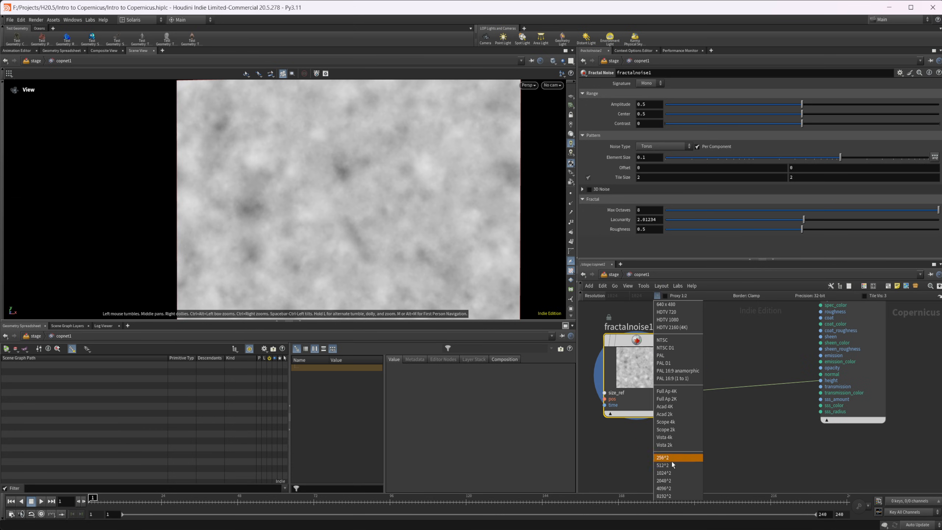
{"action": "left_click", "coordinate": [674, 490]}
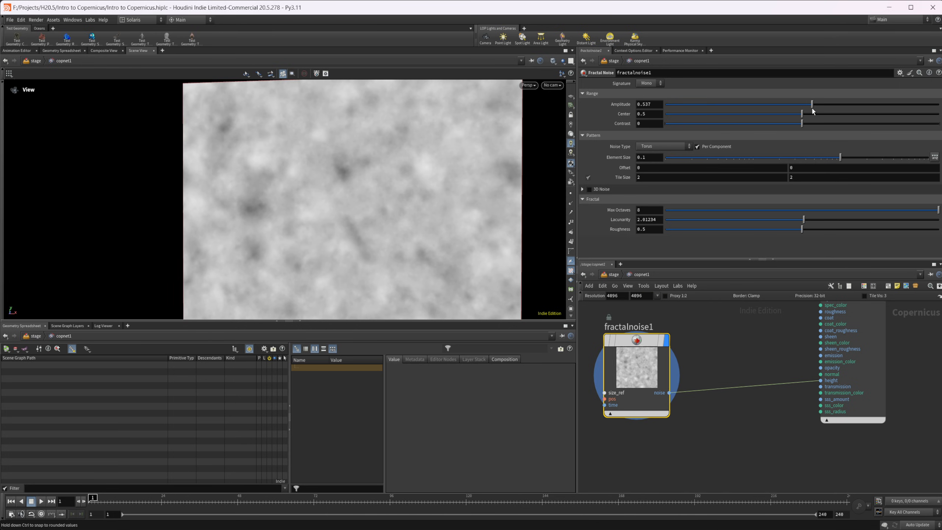
{"action": "left_click_drag", "start_coordinate": [803, 104], "coordinate": [875, 104]}
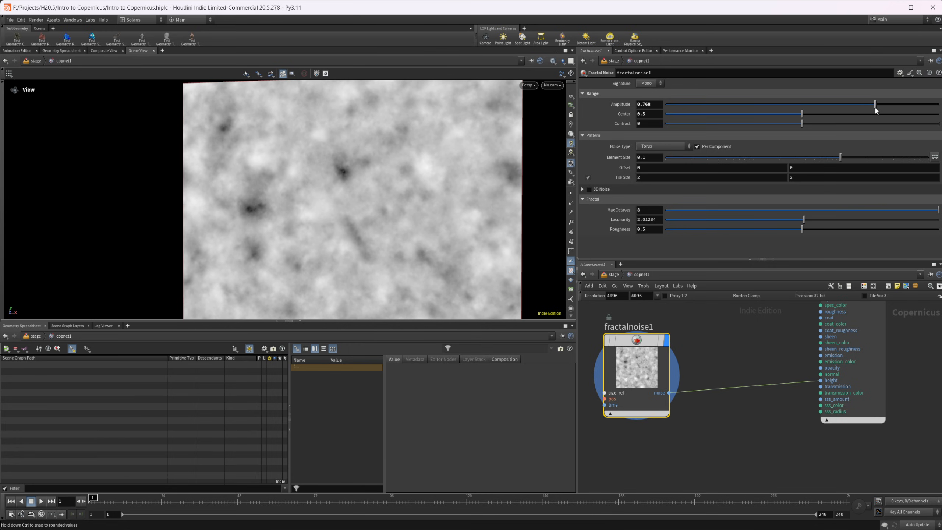
Set the COP network resolution to 256 by 256 and lower the fractal noise's Amplitude to 0.638
{"action": "left_click", "coordinate": [658, 296]}
{"action": "left_click", "coordinate": [668, 455]}
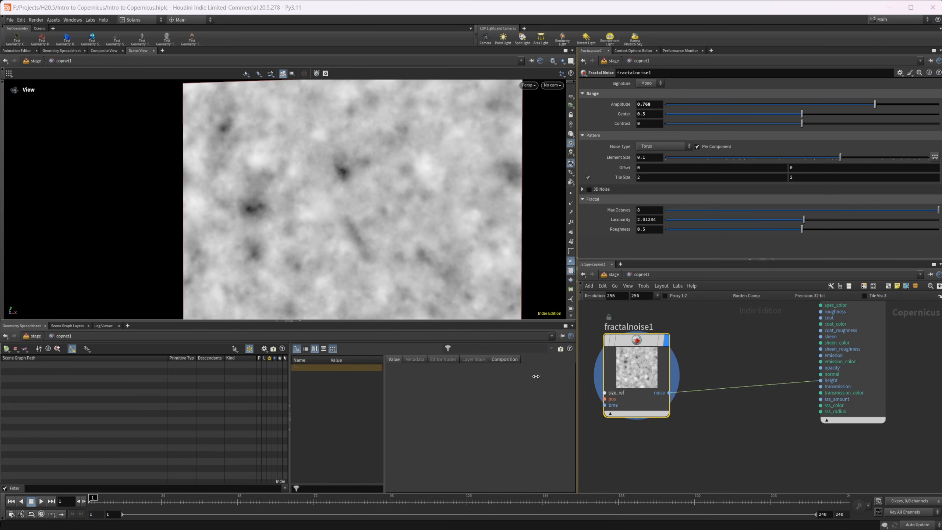
{"action": "scroll", "coordinate": [434, 209], "scroll_direction": "up", "scroll_amount": 3}
{"action": "left_click_drag", "start_coordinate": [875, 104], "coordinate": [839, 103]}
{"action": "middle_click_drag", "start_coordinate": [736, 361], "coordinate": [732, 388]}
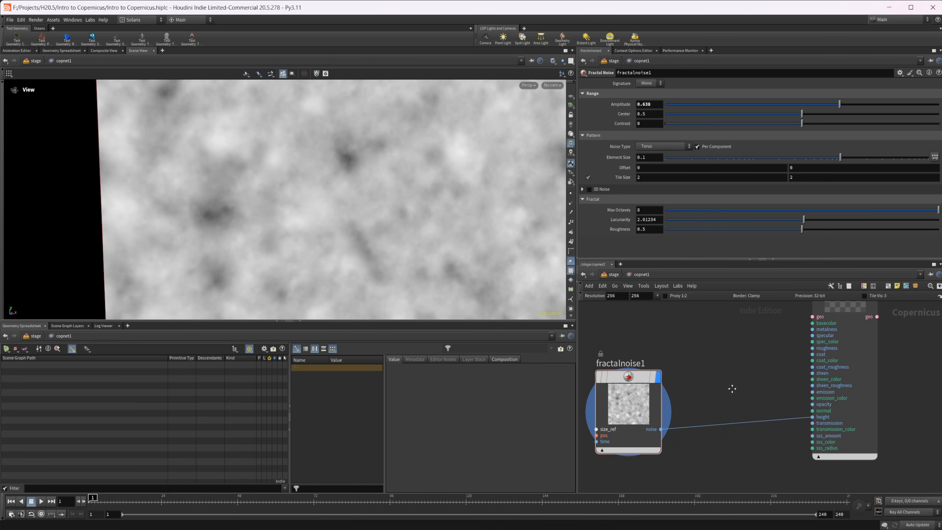
{"action": "left_click", "coordinate": [850, 309]}
{"action": "left_click", "coordinate": [634, 381]}
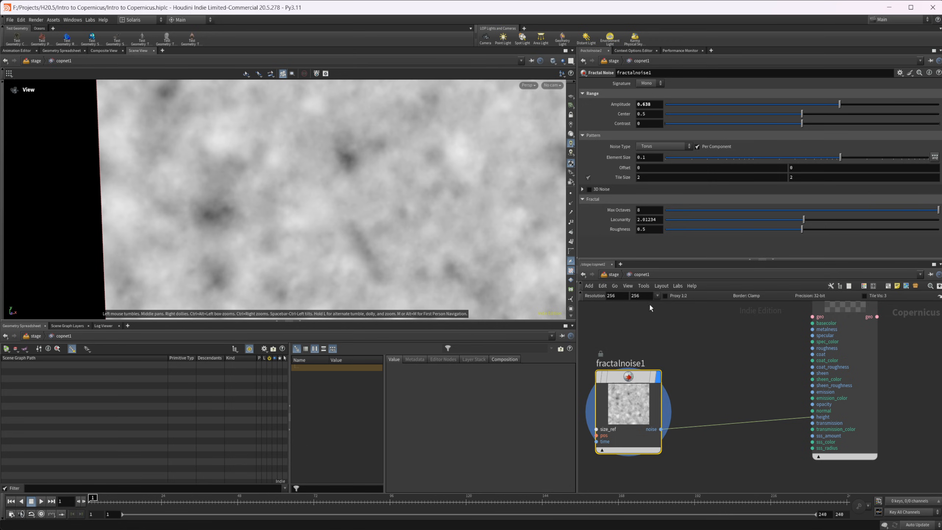
Set the COP network resolution to 32 by 32 and view the whole noise image
{"action": "left_click", "coordinate": [627, 296]}
{"action": "type", "text": "32"}
{"action": "key", "text": "Return"}
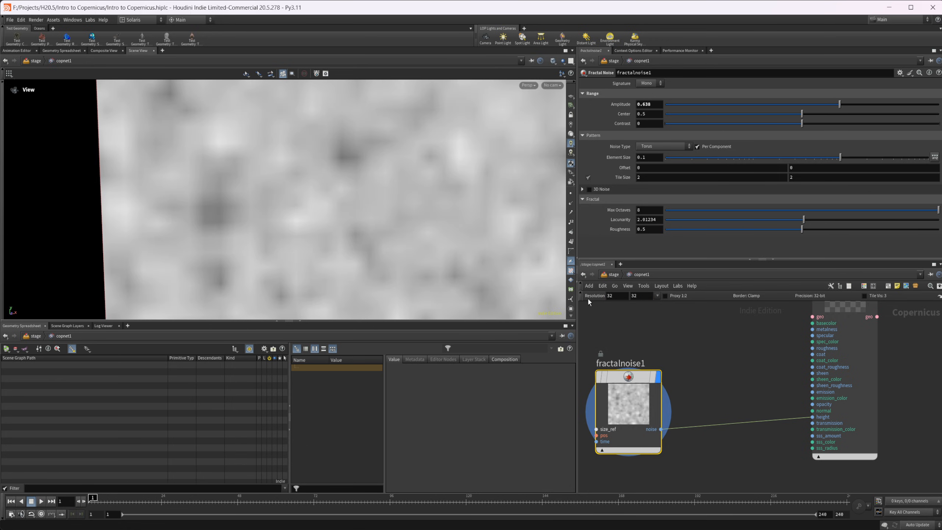
{"action": "scroll", "coordinate": [309, 238], "scroll_direction": "down", "scroll_amount": 5}
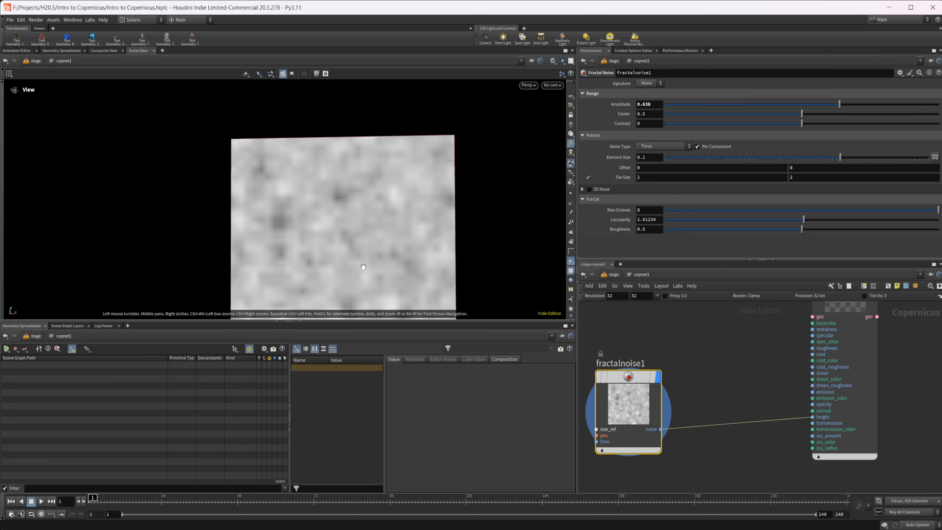
Set the COP network resolution to the 1024 by 1024 preset
{"action": "scroll", "coordinate": [351, 224], "scroll_direction": "up", "scroll_amount": 3}
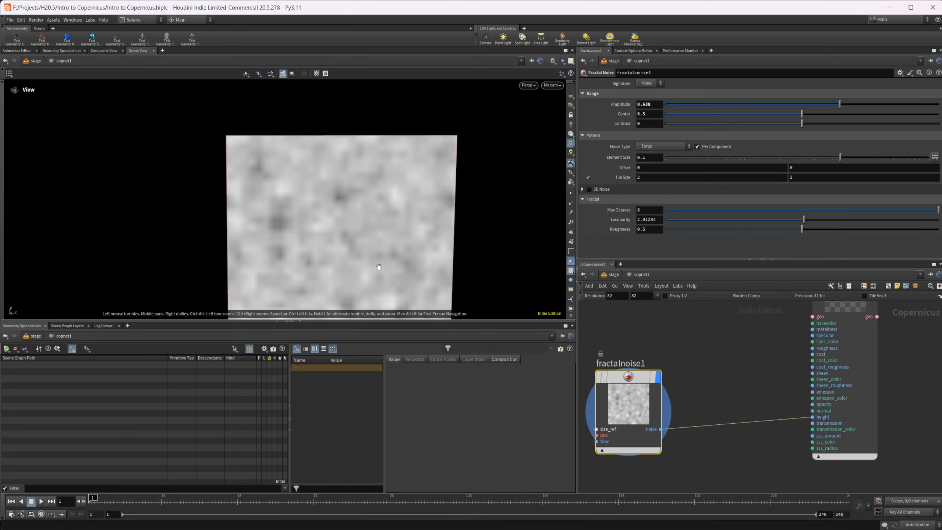
{"action": "left_click", "coordinate": [657, 296]}
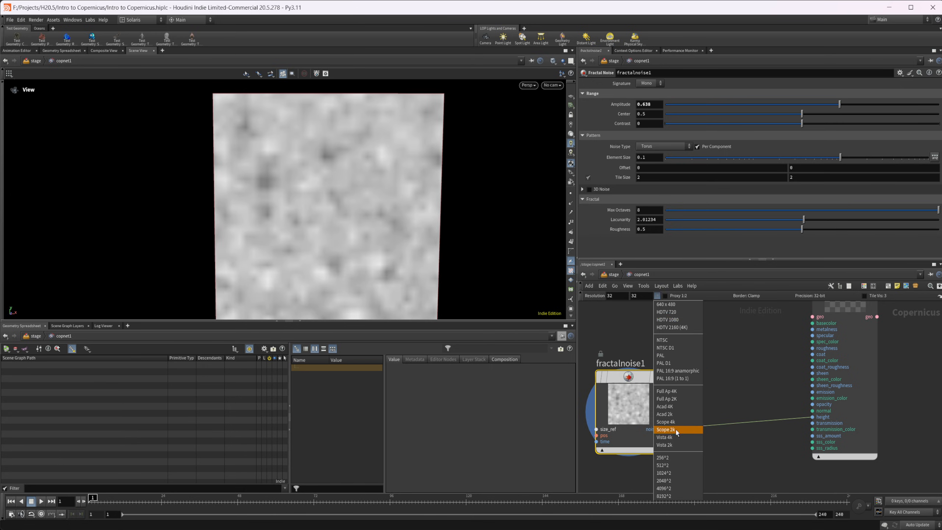
{"action": "left_click", "coordinate": [674, 471]}
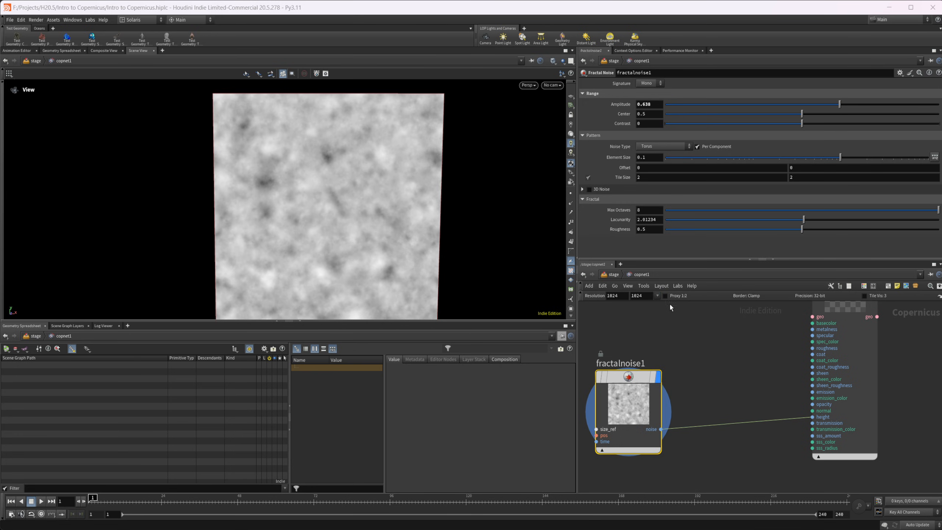
Open the COP network's own settings, enable Default Pixel Scale and set it to 4
{"action": "left_click", "coordinate": [940, 296]}
{"action": "left_click_drag", "start_coordinate": [918, 176], "coordinate": [320, 176]}
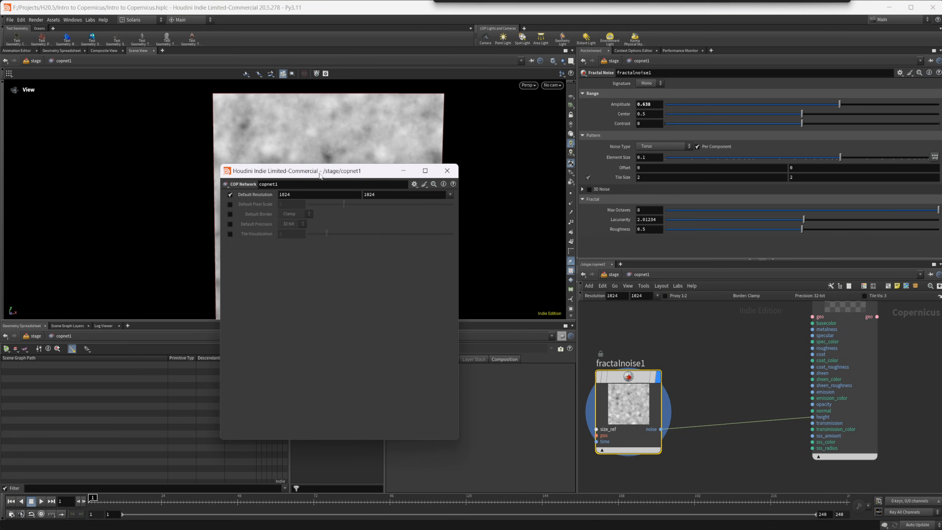
{"action": "left_click", "coordinate": [229, 204]}
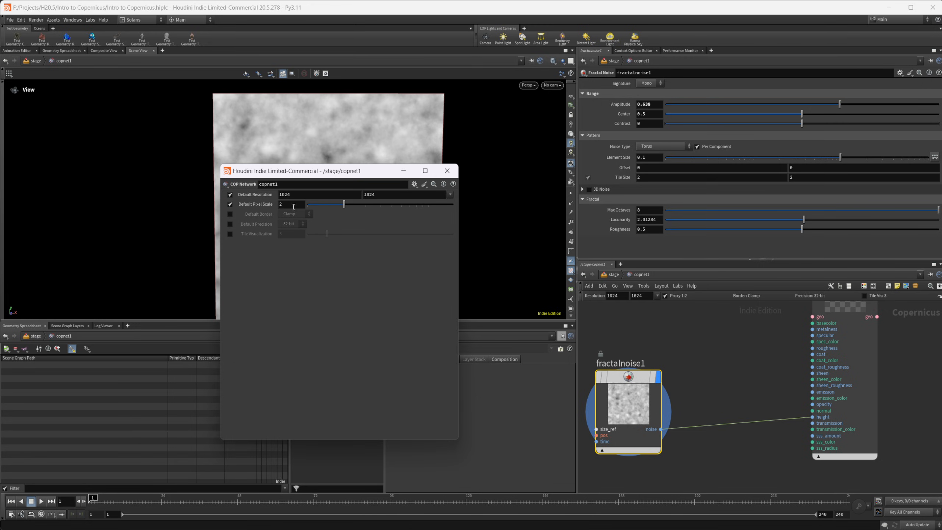
{"action": "left_click_drag", "start_coordinate": [293, 205], "coordinate": [272, 205]}
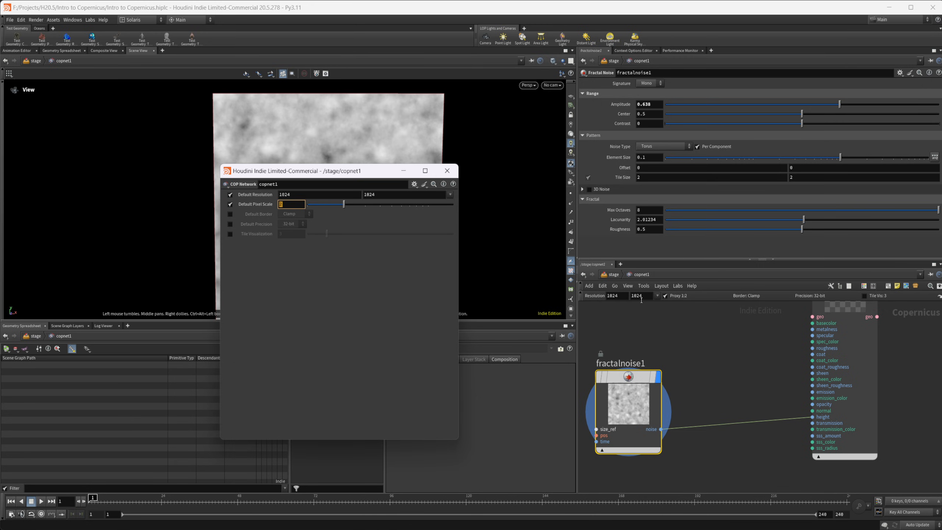
{"action": "type", "text": "4"}
{"action": "key", "text": "Return"}
Set the COP network's Default Pixel Scale to 16 and close its settings window
{"action": "double_click", "coordinate": [298, 204]}
{"action": "type", "text": "16"}
{"action": "key", "text": "Return"}
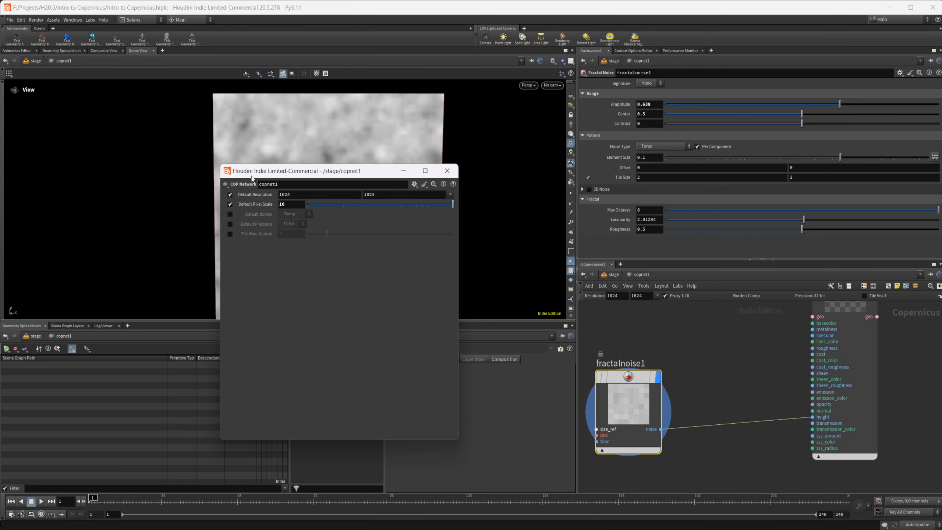
{"action": "left_click", "coordinate": [447, 170]}
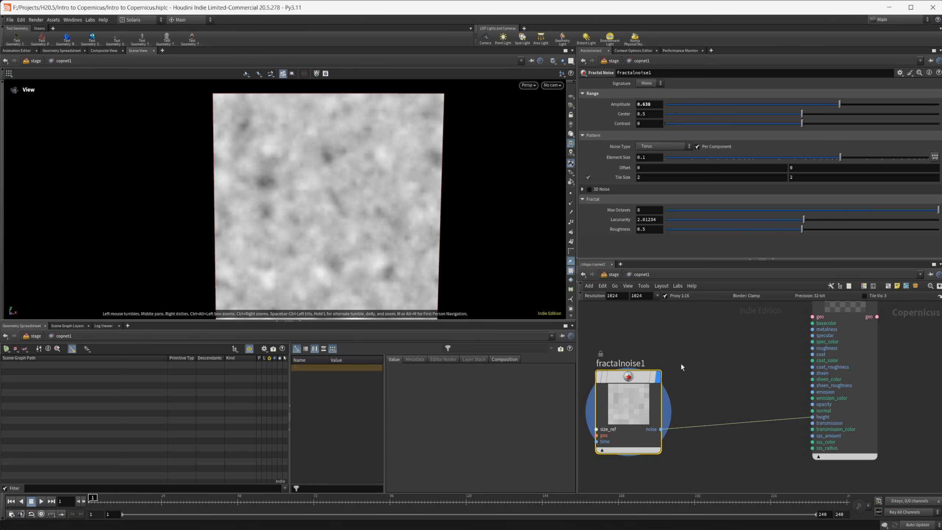
Toggle the 1:16 proxy off and on to compare the noise at full and proxy resolution, leaving the proxy enabled
{"action": "left_click", "coordinate": [670, 298]}
{"action": "scroll", "coordinate": [298, 209], "scroll_direction": "up", "scroll_amount": 4}
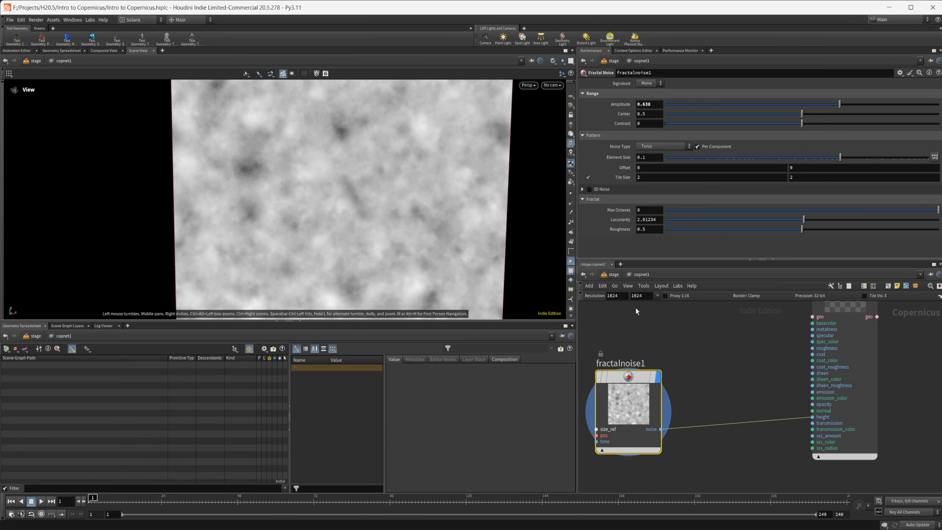
{"action": "left_click", "coordinate": [668, 299]}
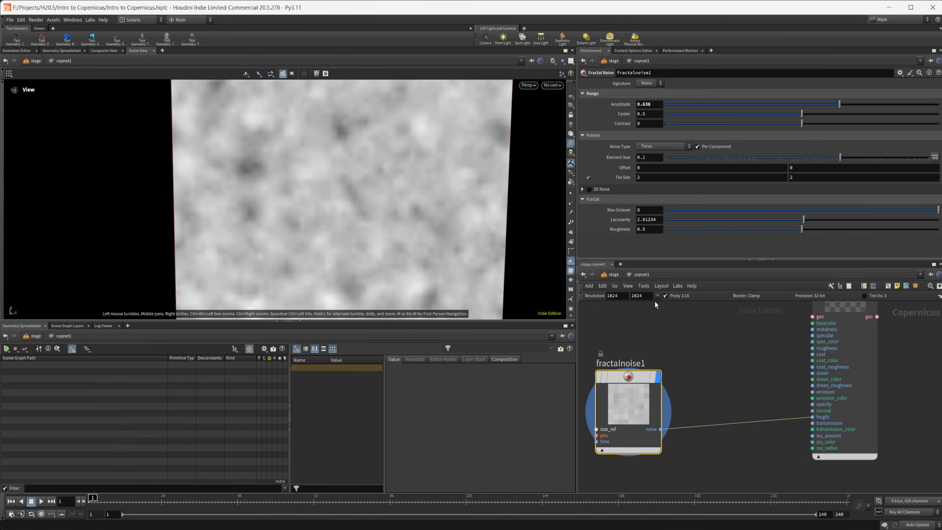
{"action": "left_click", "coordinate": [670, 298]}
{"action": "left_click", "coordinate": [670, 300]}
{"action": "middle_click_drag", "start_coordinate": [685, 345], "coordinate": [676, 353]}
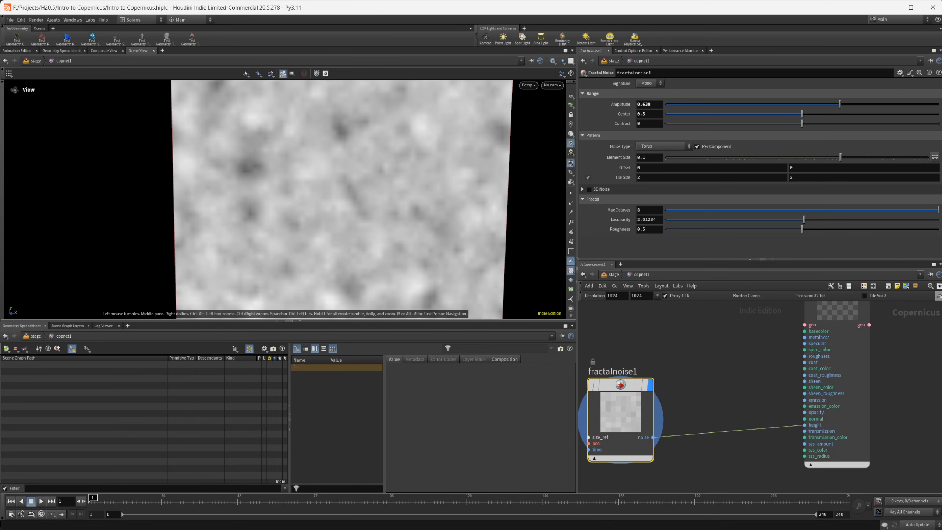
Reopen the COP network's settings, set Default Pixel Scale to 2 and close the window
{"action": "left_click", "coordinate": [940, 296]}
{"action": "left_click_drag", "start_coordinate": [889, 166], "coordinate": [437, 159]}
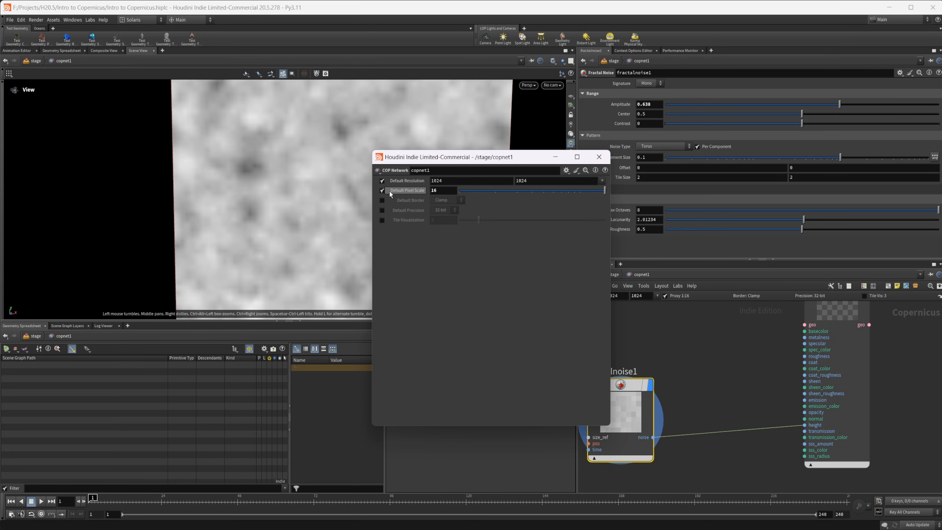
{"action": "left_click", "coordinate": [395, 191]}
{"action": "type", "text": "2"}
{"action": "key", "text": "Return"}
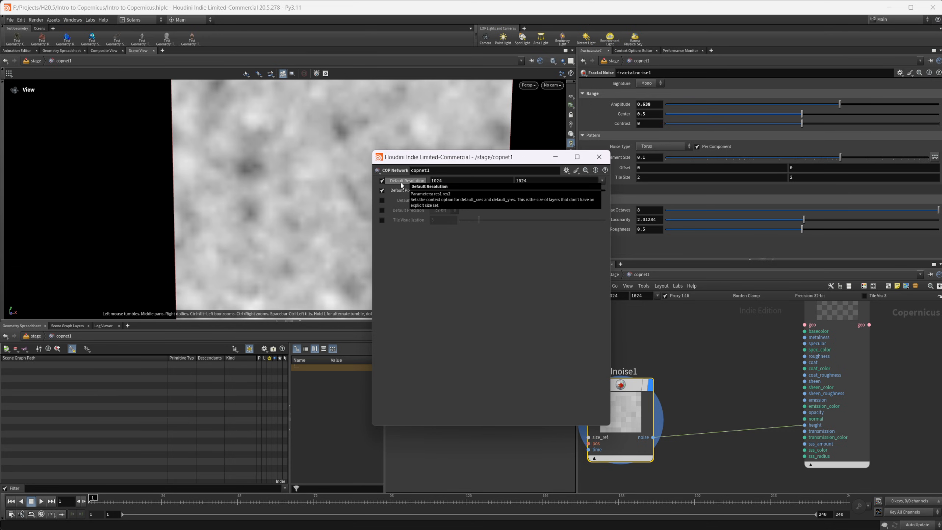
{"action": "left_click", "coordinate": [600, 157]}
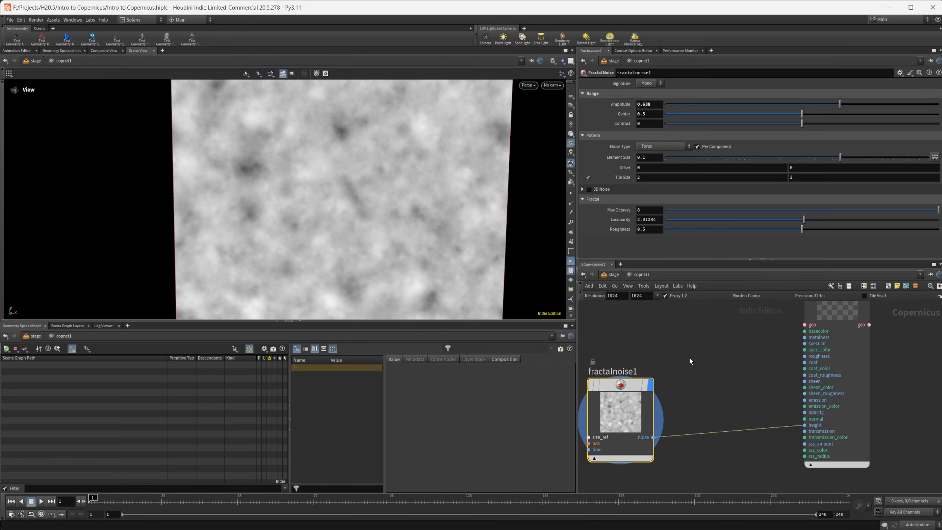
Set the COP network resolution to the 2048 by 2048 preset
{"action": "left_click", "coordinate": [657, 295]}
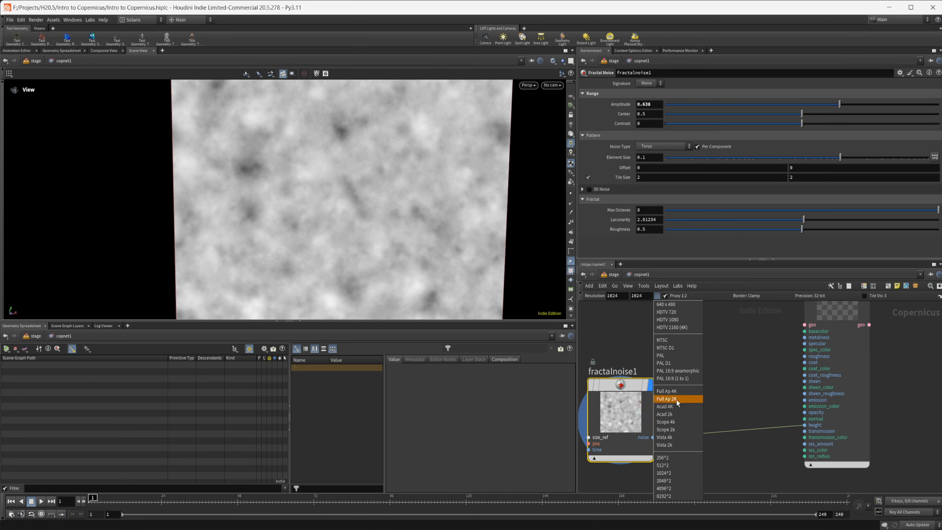
{"action": "left_click", "coordinate": [672, 480]}
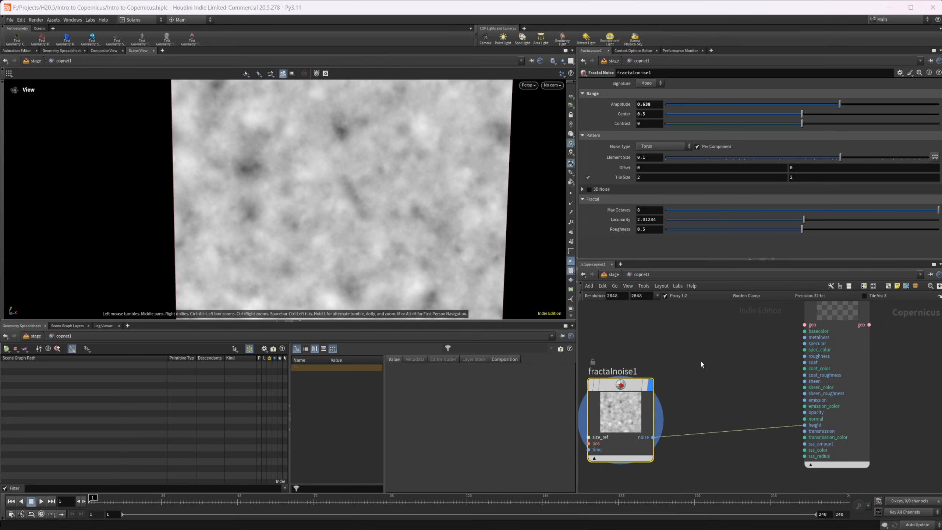
{"action": "right_click_drag", "start_coordinate": [393, 219], "coordinate": [307, 245]}
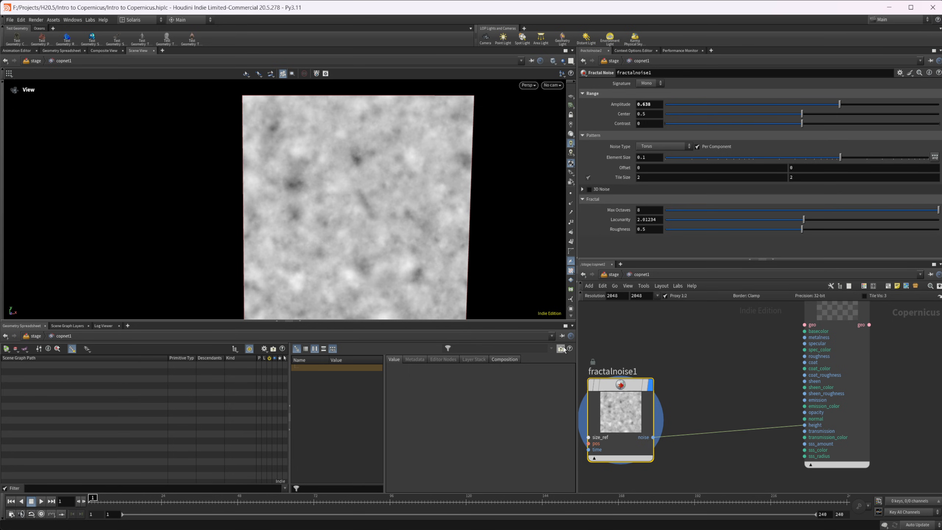
Enable tile visualization for the COP network to inspect the repeating noise, toggle it off and leave it enabled
{"action": "middle_click_drag", "start_coordinate": [680, 362], "coordinate": [707, 385]}
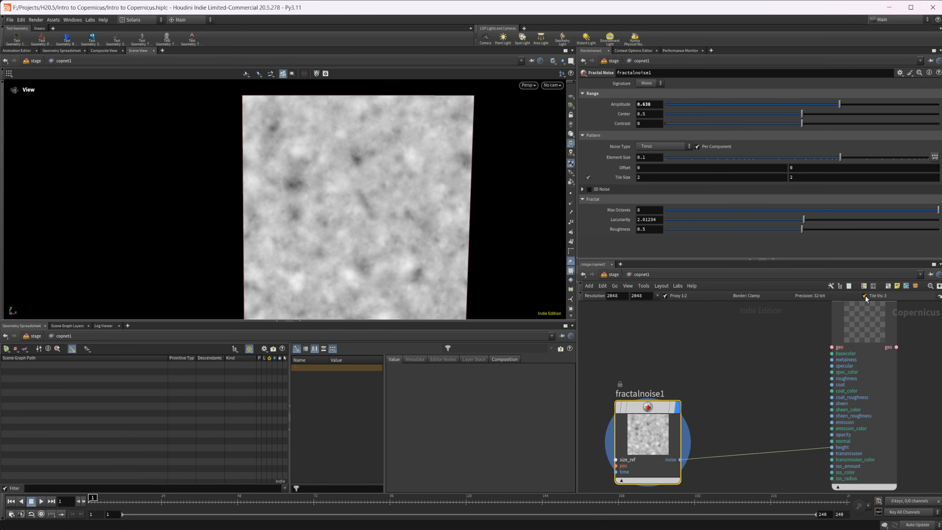
{"action": "scroll", "coordinate": [417, 248], "scroll_direction": "up", "scroll_amount": 5}
{"action": "scroll", "coordinate": [393, 237], "scroll_direction": "down", "scroll_amount": 3}
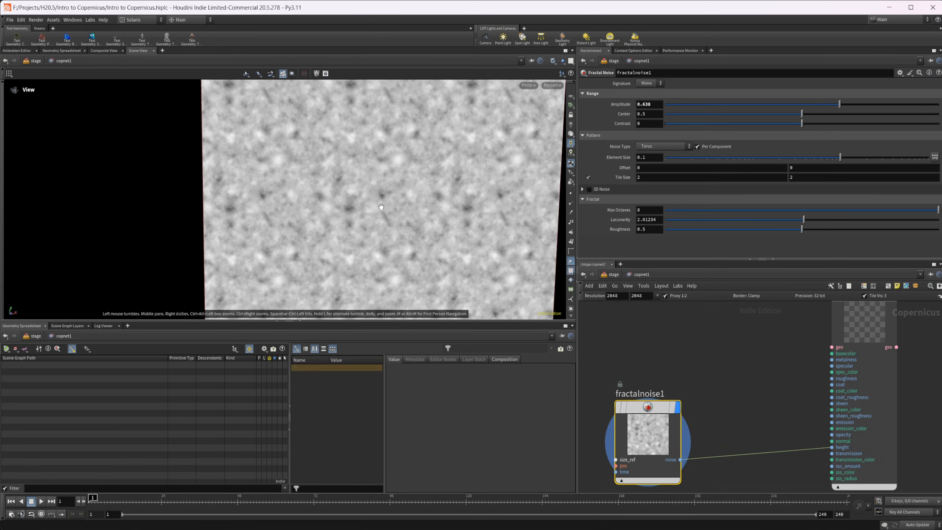
{"action": "left_click_drag", "start_coordinate": [381, 207], "coordinate": [354, 185]}
{"action": "scroll", "coordinate": [353, 185], "scroll_direction": "down", "scroll_amount": 3}
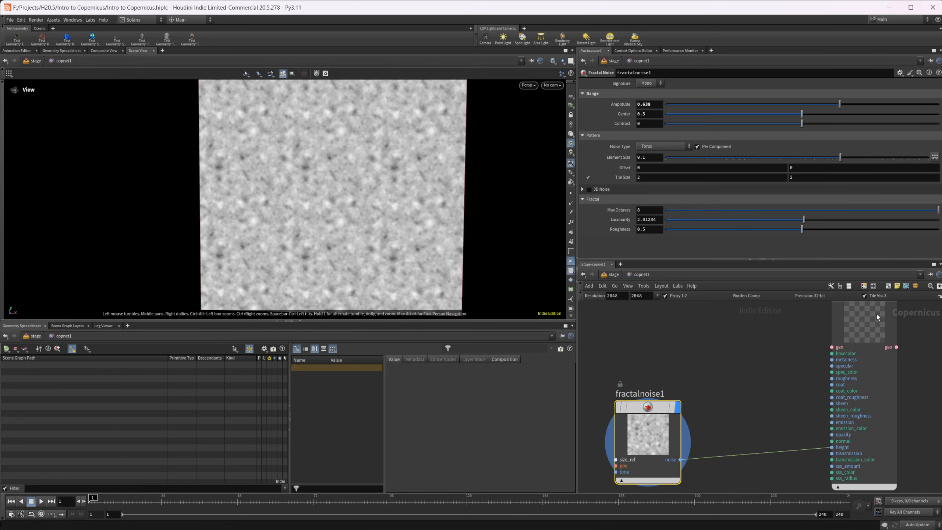
{"action": "left_click", "coordinate": [866, 296]}
{"action": "left_click", "coordinate": [866, 296]}
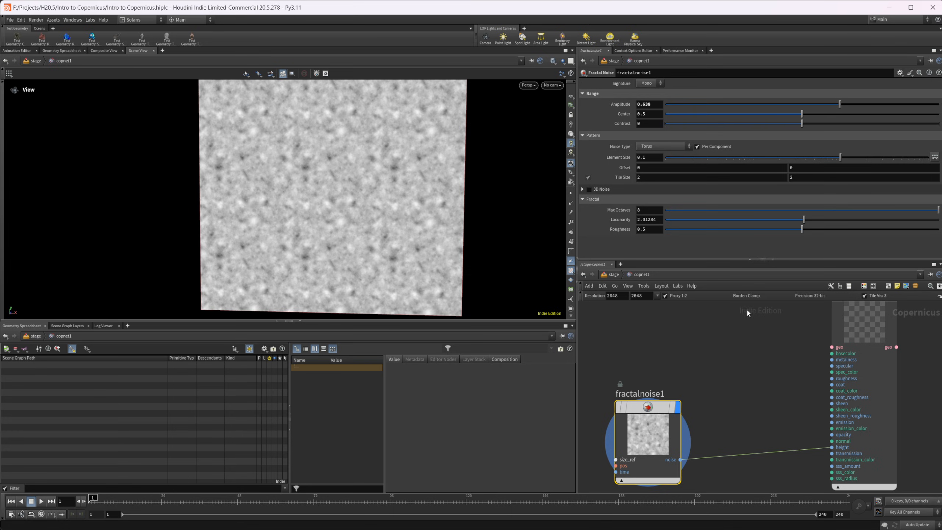
Open the COP network's settings, enable Default Border with Clamp and inspect the tile edges in the viewport
{"action": "left_click", "coordinate": [940, 296]}
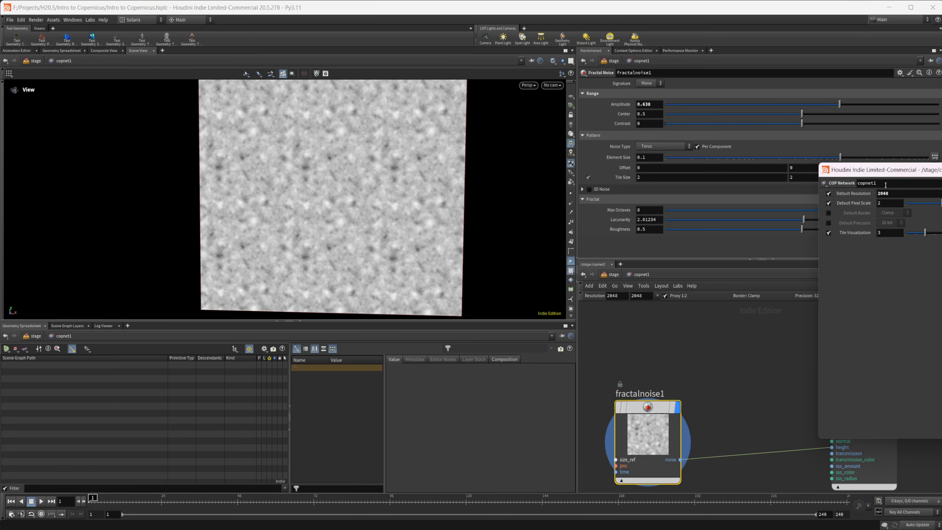
{"action": "left_click_drag", "start_coordinate": [880, 170], "coordinate": [604, 181]}
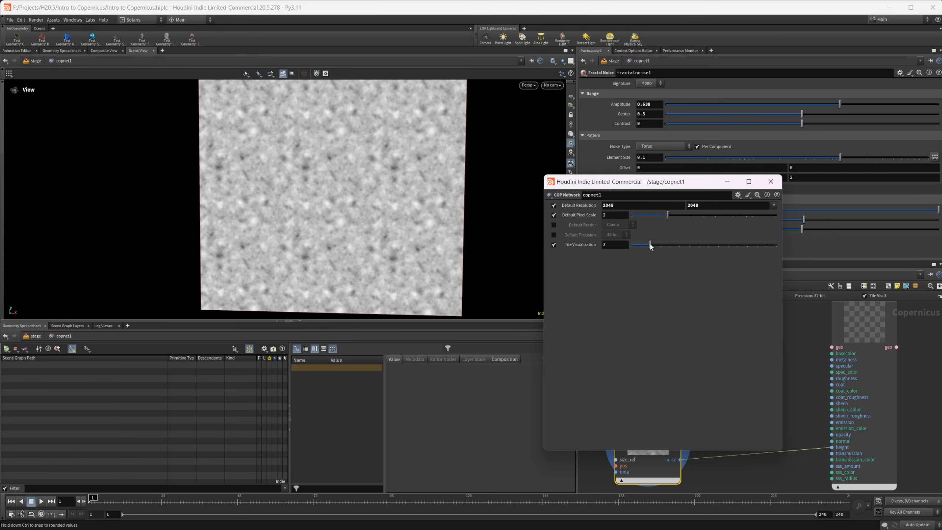
{"action": "mouse_move", "coordinate": [651, 246]}
{"action": "left_mouse_down"}
{"action": "mouse_move", "coordinate": [681, 244]}
{"action": "mouse_move", "coordinate": [652, 254]}
{"action": "left_mouse_up"}
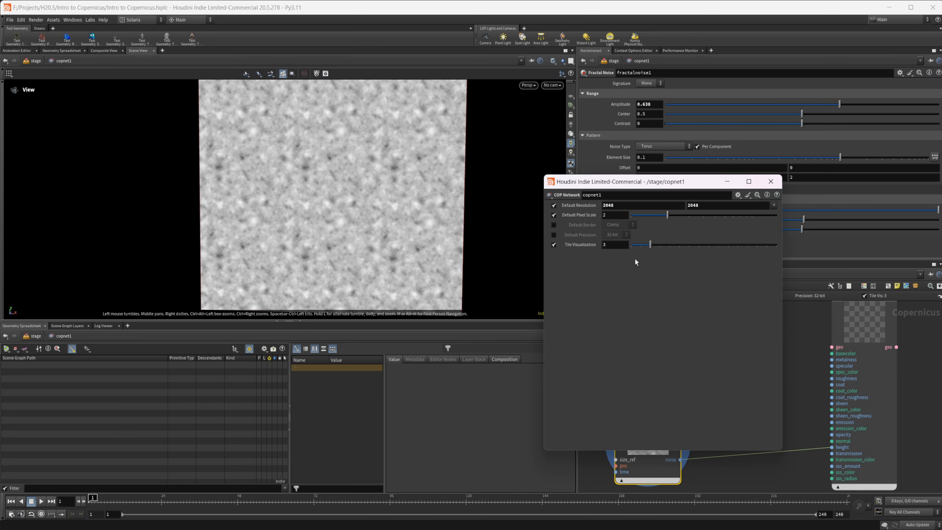
{"action": "left_click", "coordinate": [554, 225]}
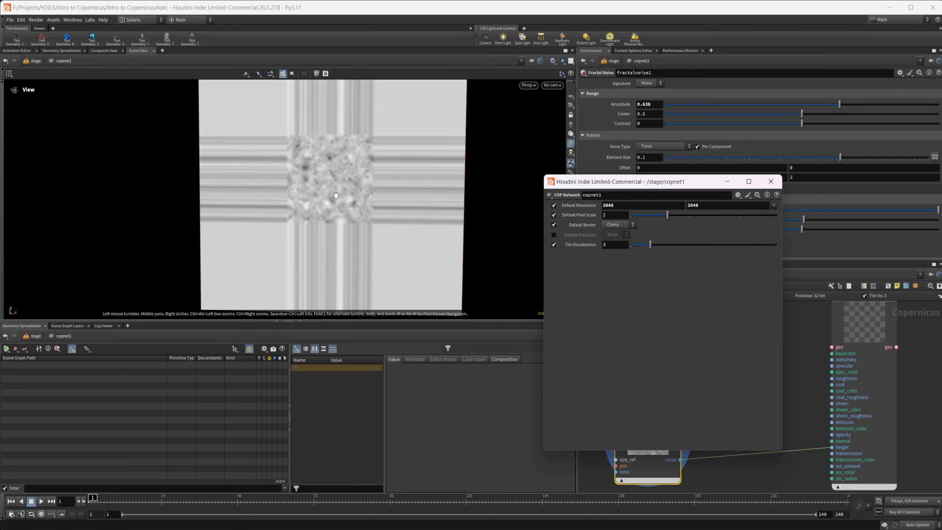
{"action": "middle_click_drag", "start_coordinate": [345, 182], "coordinate": [335, 214]}
{"action": "right_click_drag", "start_coordinate": [335, 214], "coordinate": [410, 216]}
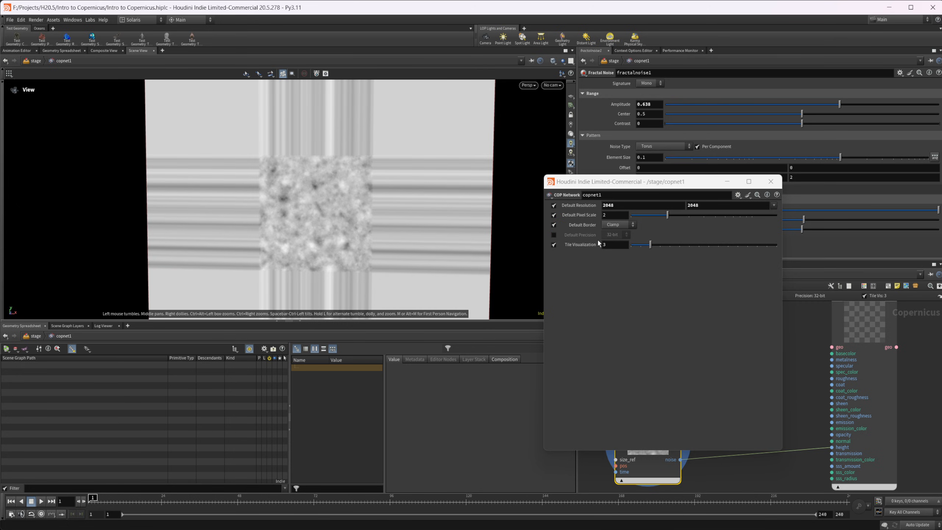
Try the Constant and Mirror options for the COP network's Default Border
{"action": "left_click", "coordinate": [617, 224]}
{"action": "left_click", "coordinate": [622, 232]}
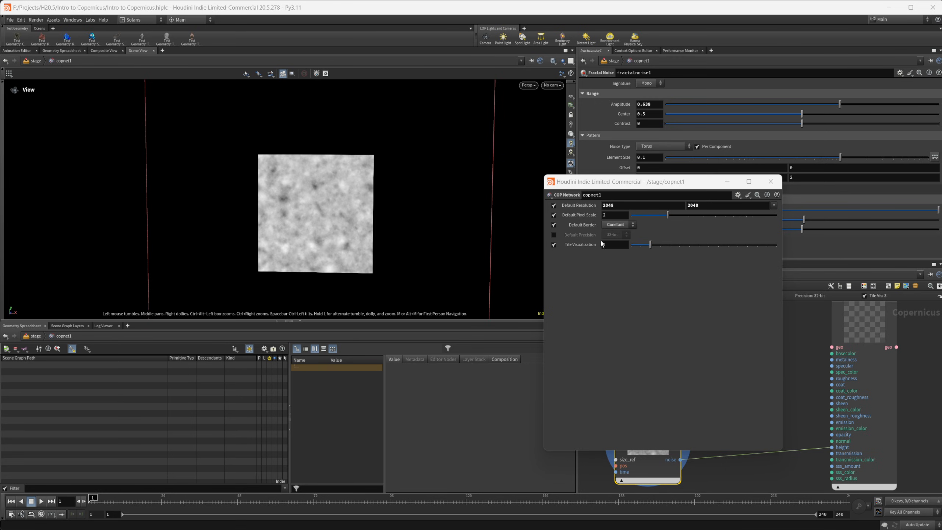
{"action": "left_click", "coordinate": [620, 227]}
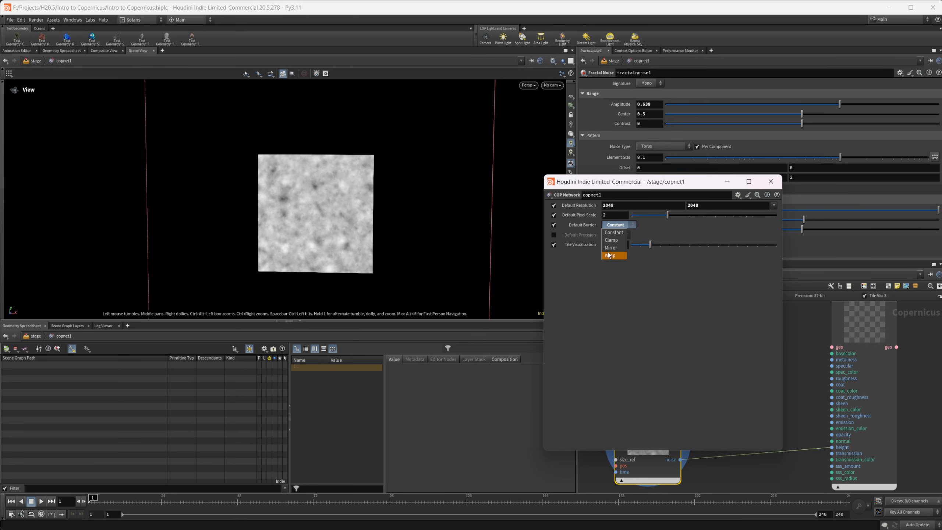
{"action": "left_click", "coordinate": [610, 248]}
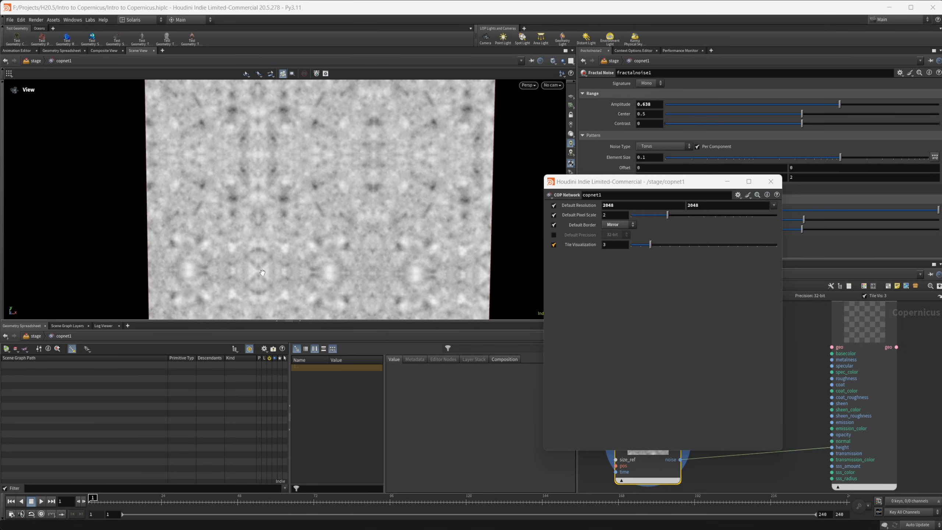
Set the COP network's Default Border to Wrap, disable the Default Border override and close the settings window
{"action": "left_click", "coordinate": [618, 225]}
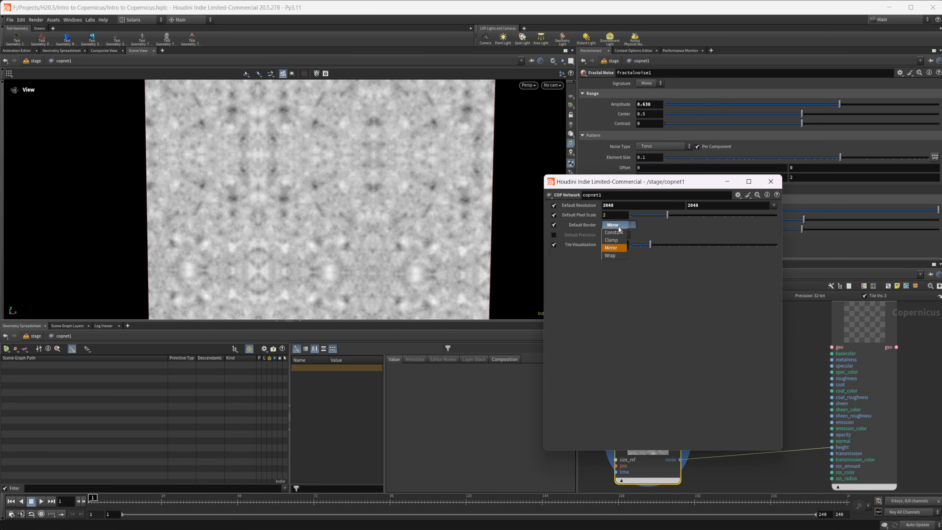
{"action": "left_click", "coordinate": [611, 255]}
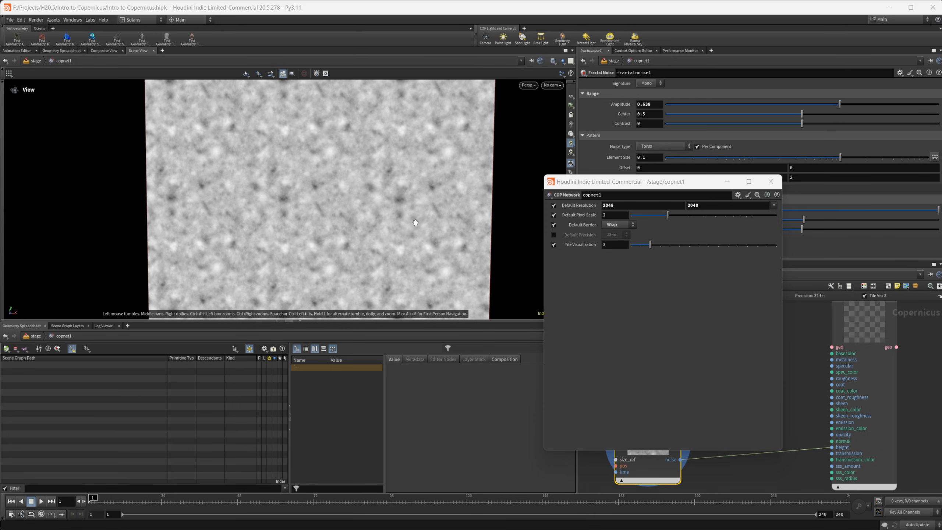
{"action": "left_click", "coordinate": [553, 225]}
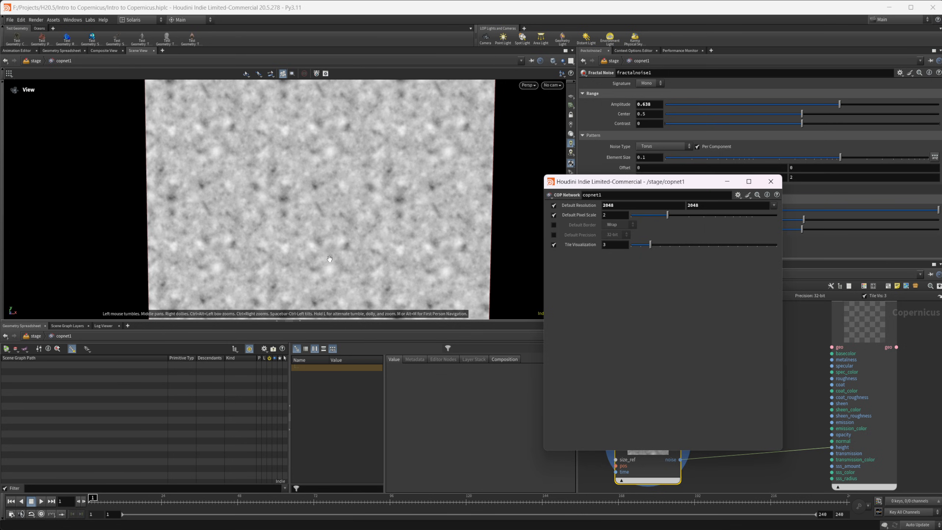
{"action": "left_click", "coordinate": [771, 182]}
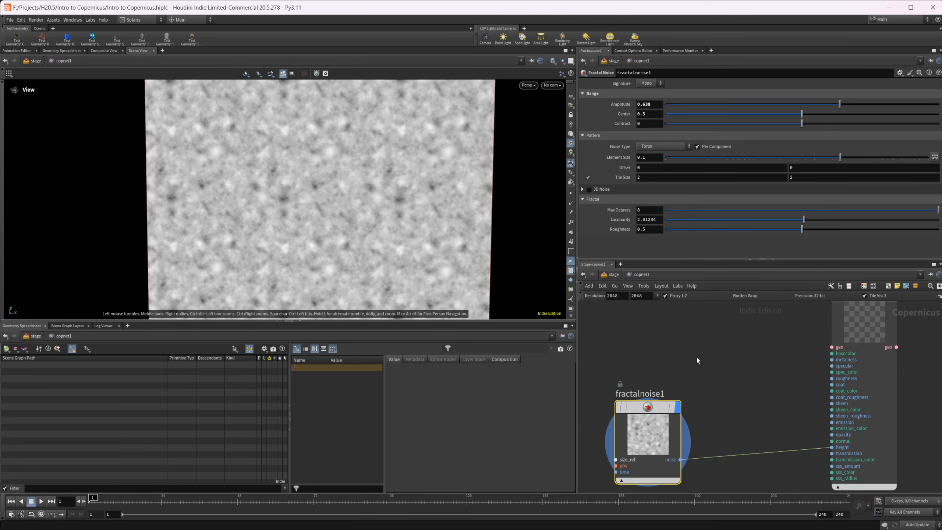
{"action": "key", "text": "h"}
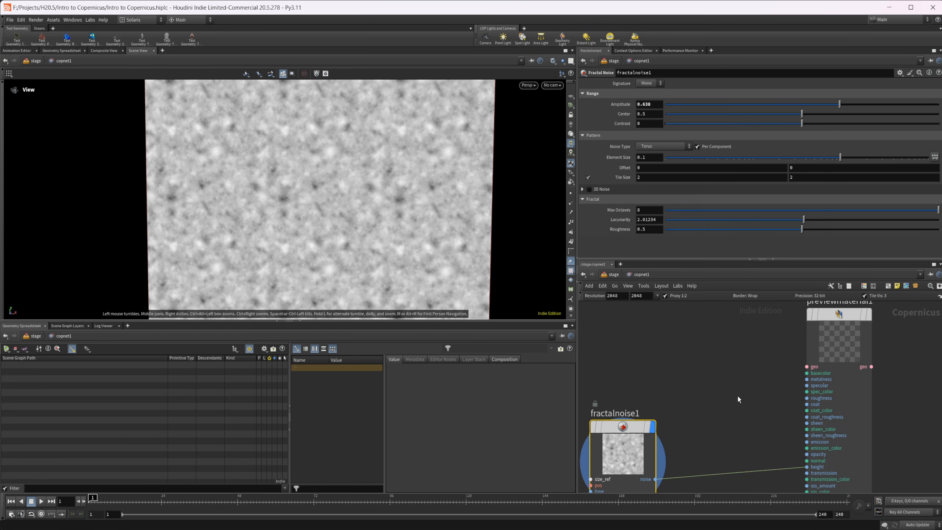